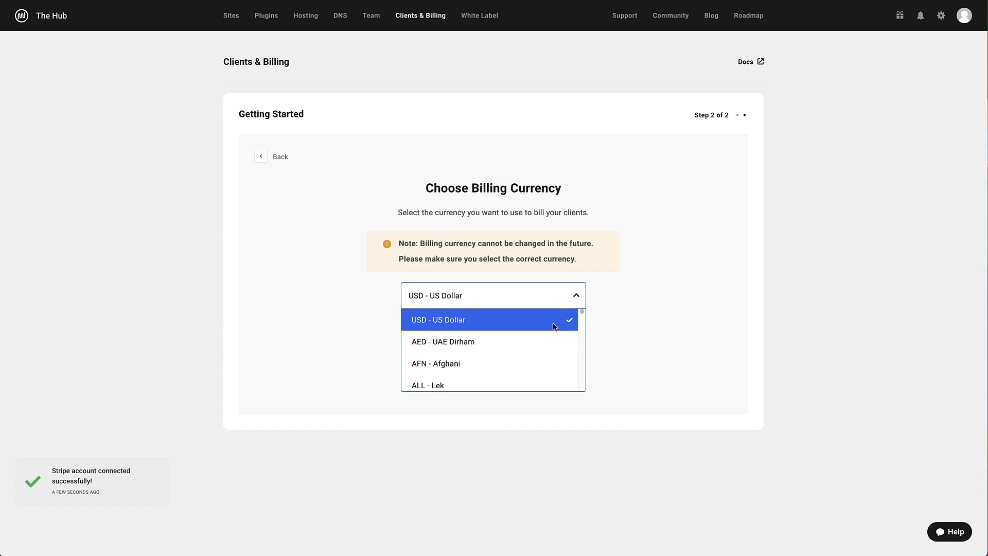
Choose 'USD - US Dollar' as the permanent billing currency, acknowledge it, and finish setup
click(554, 326)
click(445, 338)
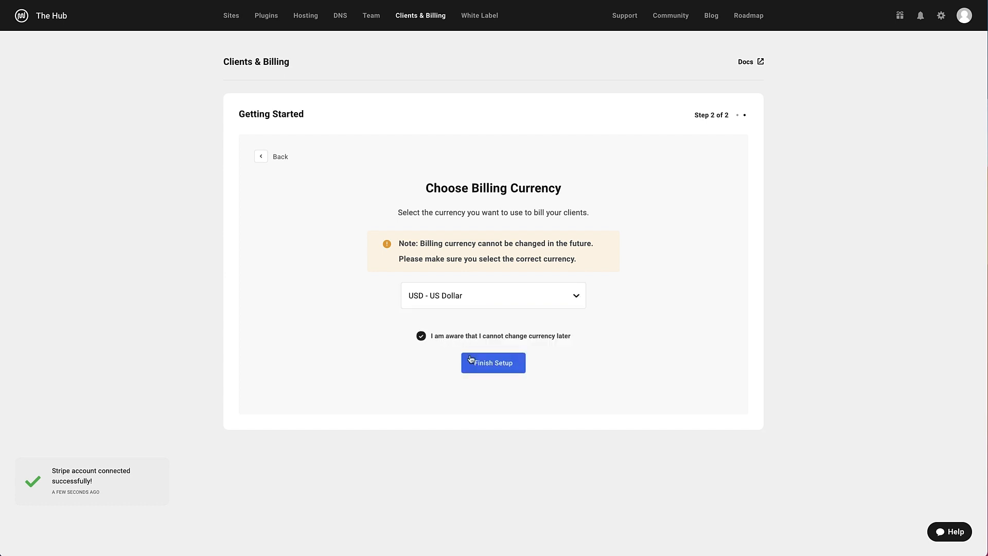
click(489, 368)
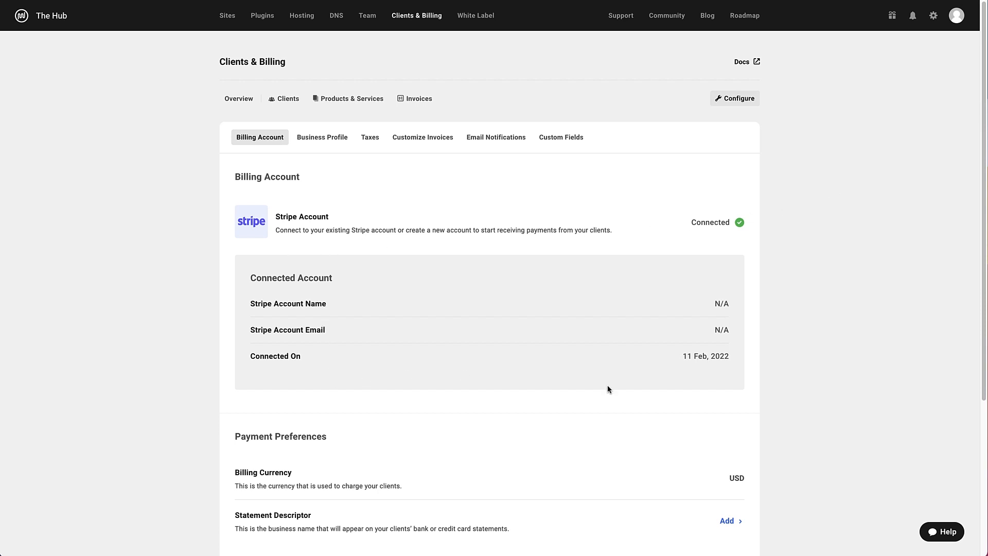
scroll(964, 227, down, 5)
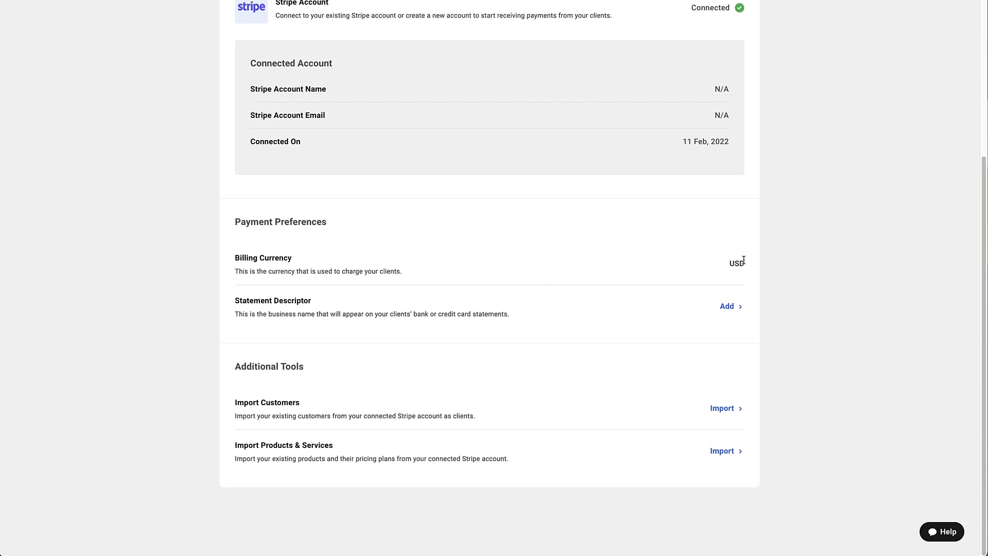
click(735, 306)
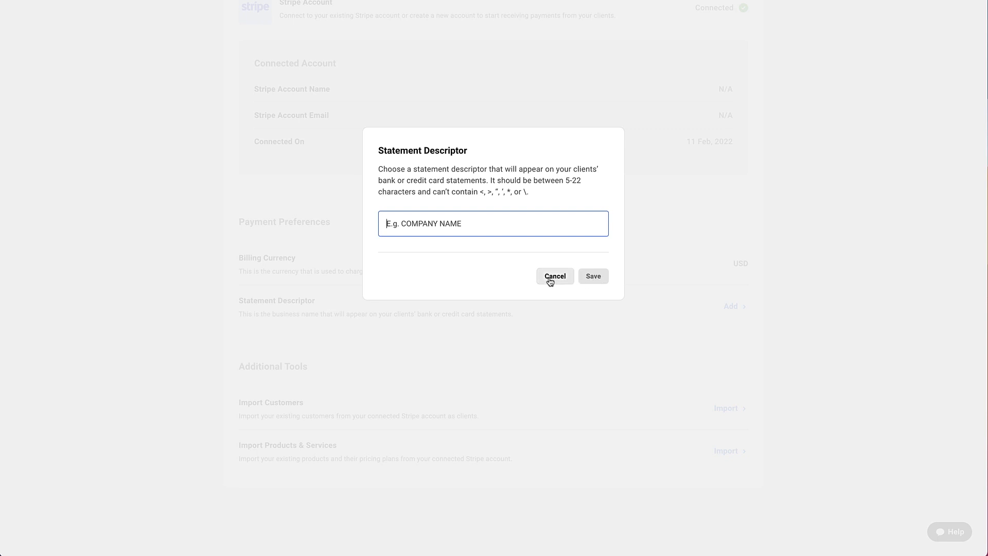
click(550, 280)
click(555, 291)
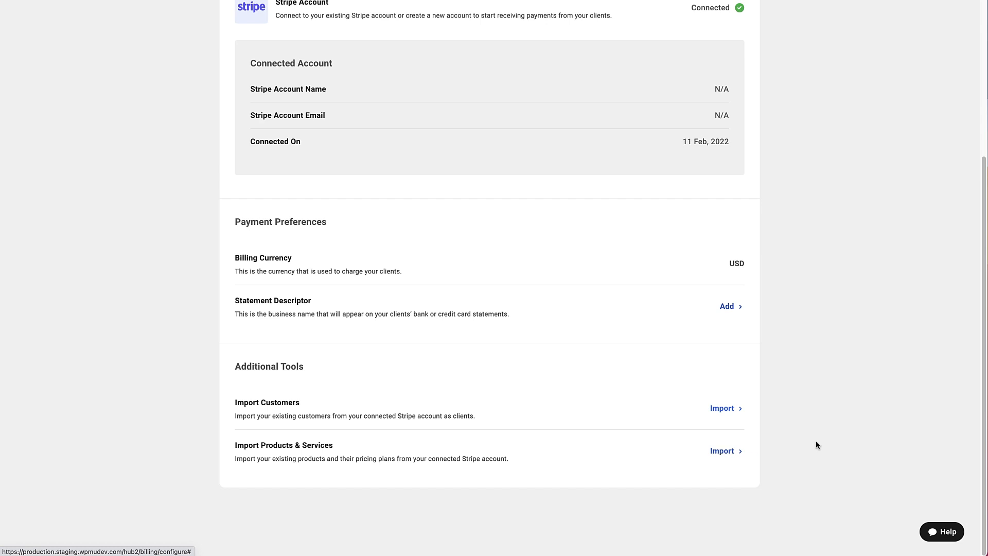
drag(983, 413, 984, 252)
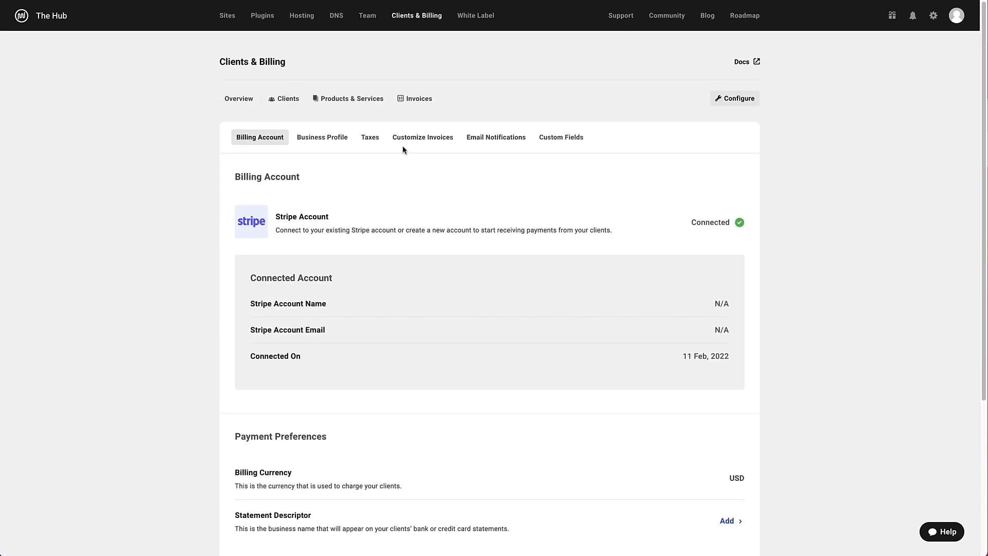
Look through Business Profile and Taxes without adding a tax, then reach Customize Invoices
click(320, 139)
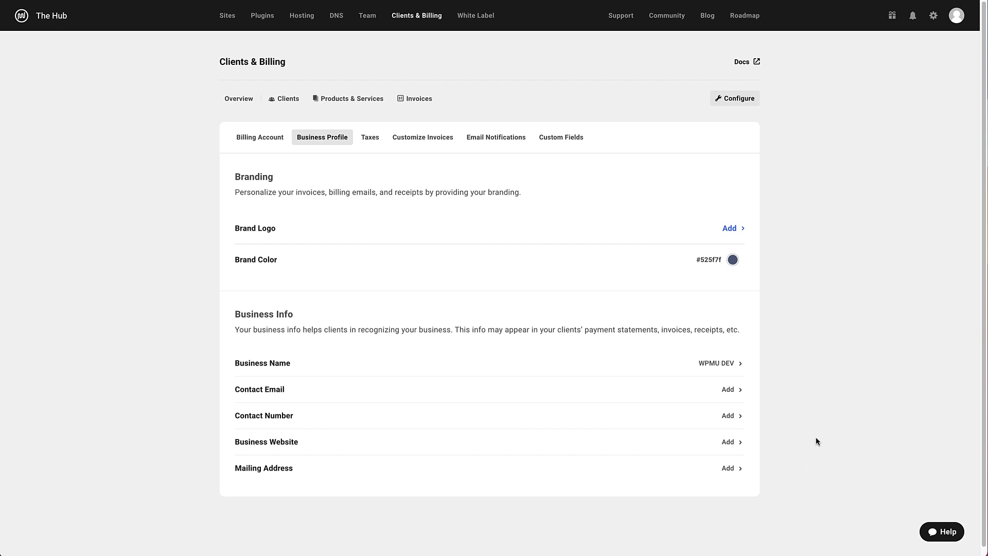
click(370, 137)
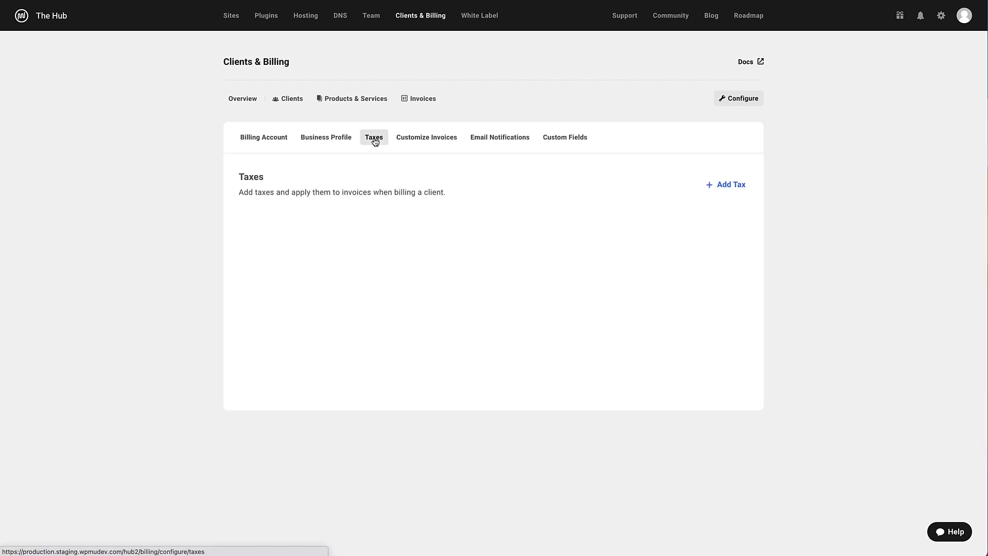
click(726, 184)
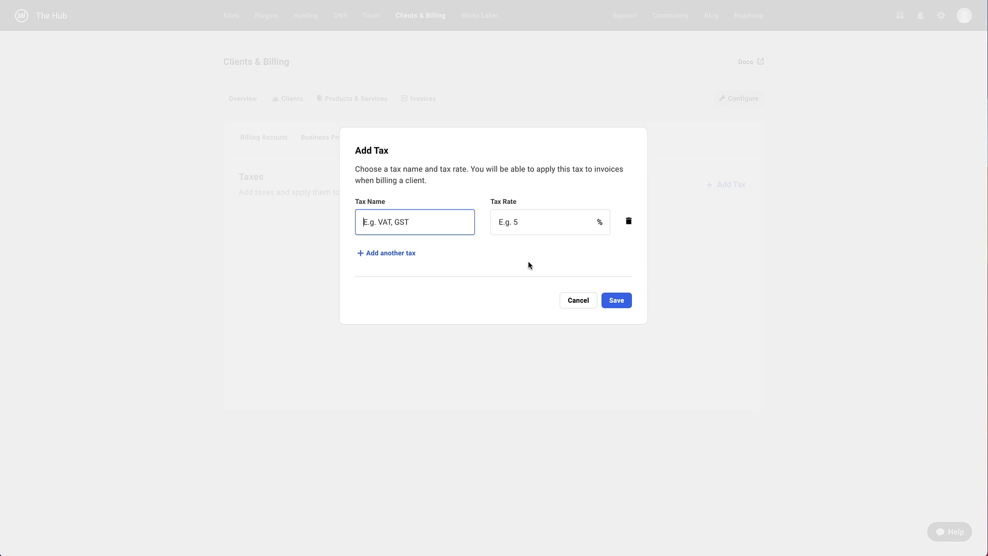
click(580, 309)
click(427, 140)
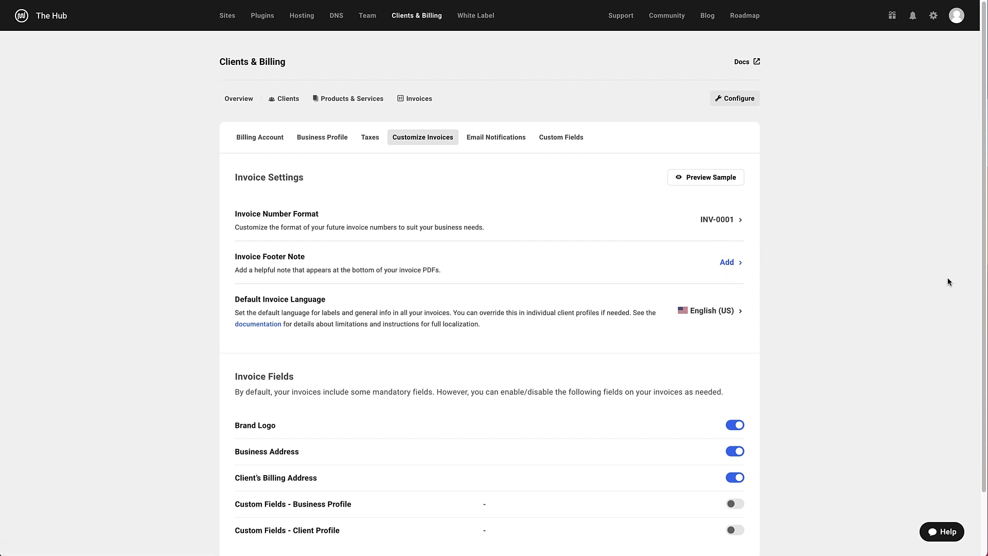
Review the rest of the Customize Invoices page, then move on to Email Notifications
drag(981, 245, 980, 327)
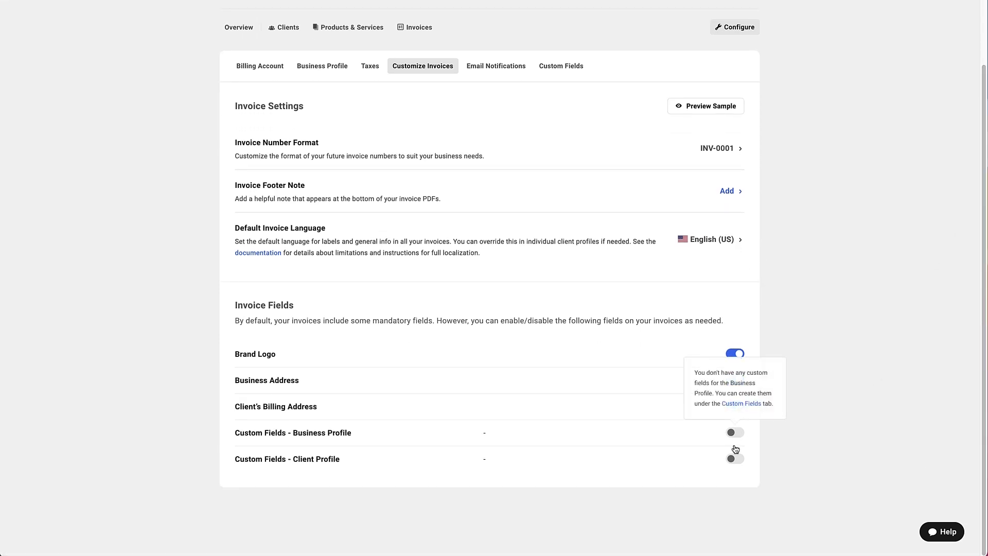
mouse_move(732, 466)
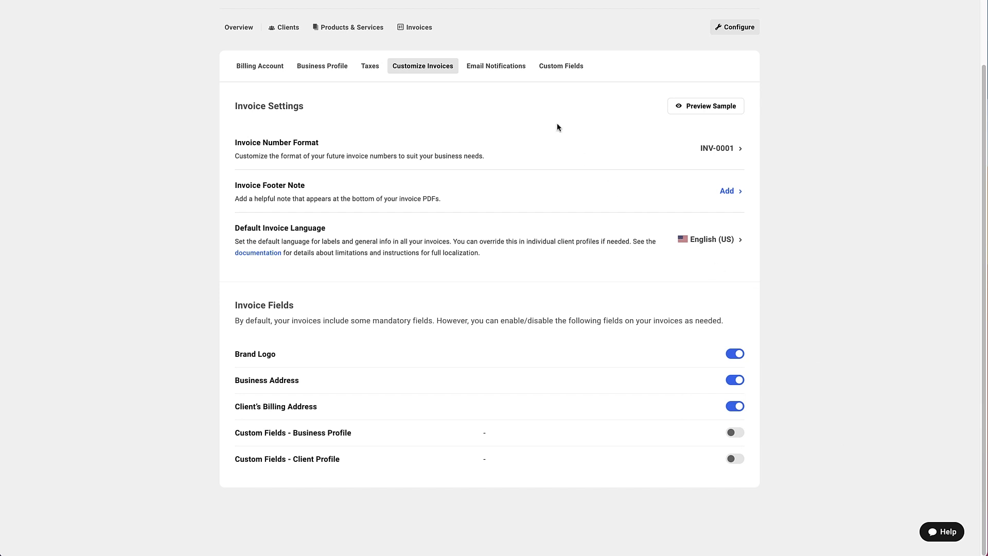
click(505, 67)
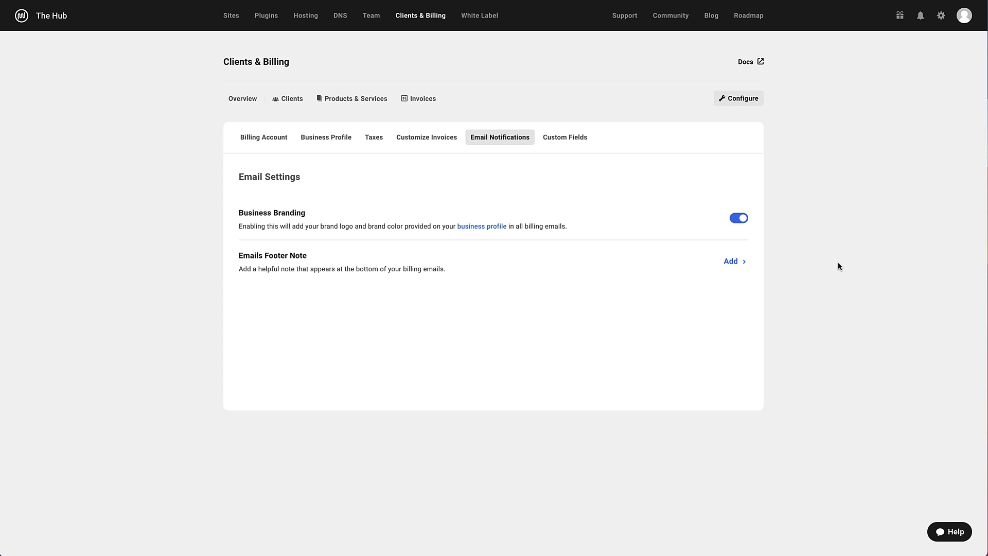
Skip the emails footer note, glance at Custom Fields, and reach the empty Products & Services list
click(730, 261)
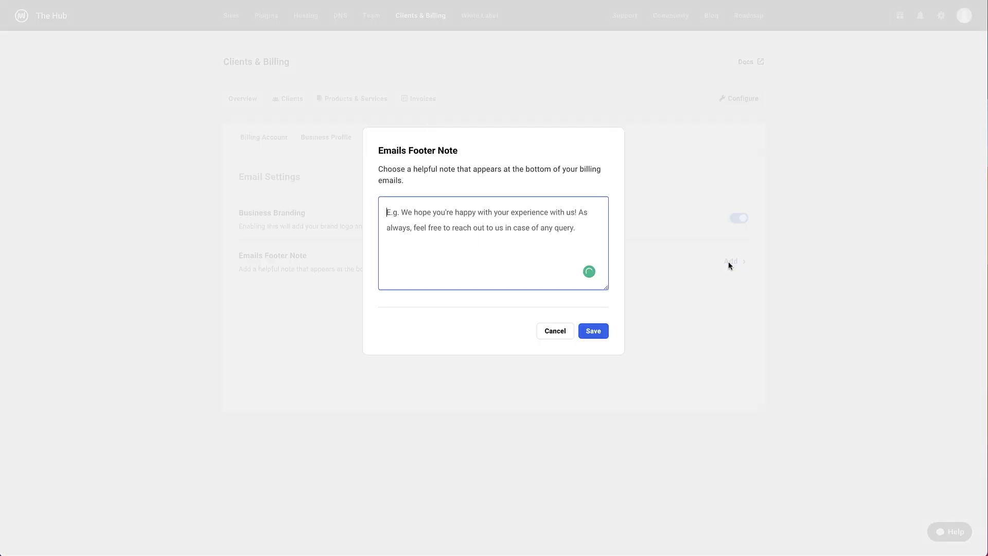
click(556, 332)
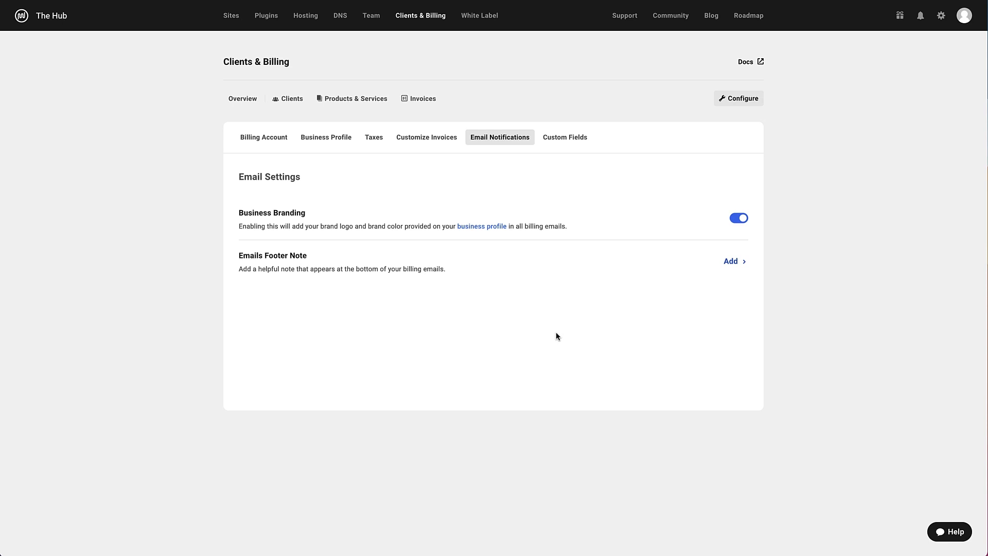
click(560, 144)
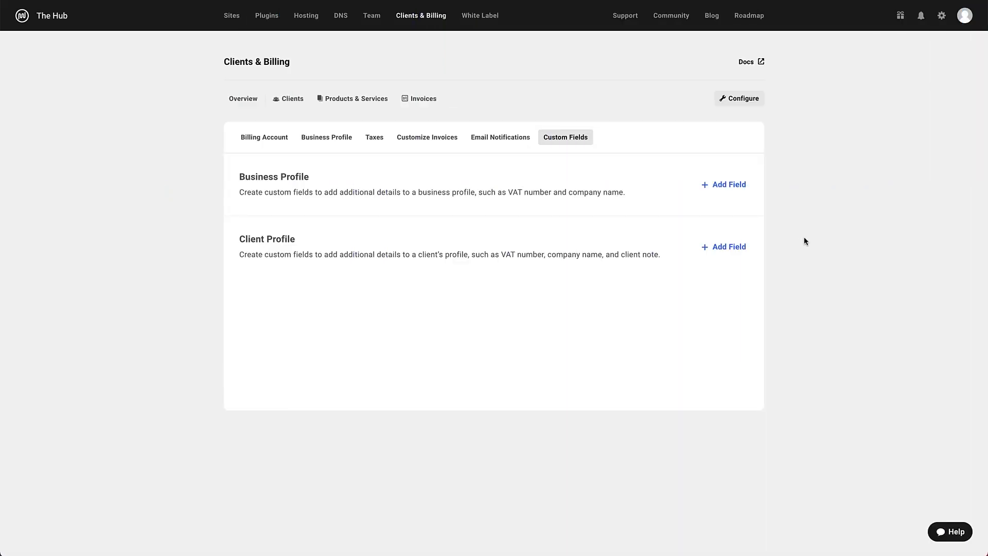
click(359, 103)
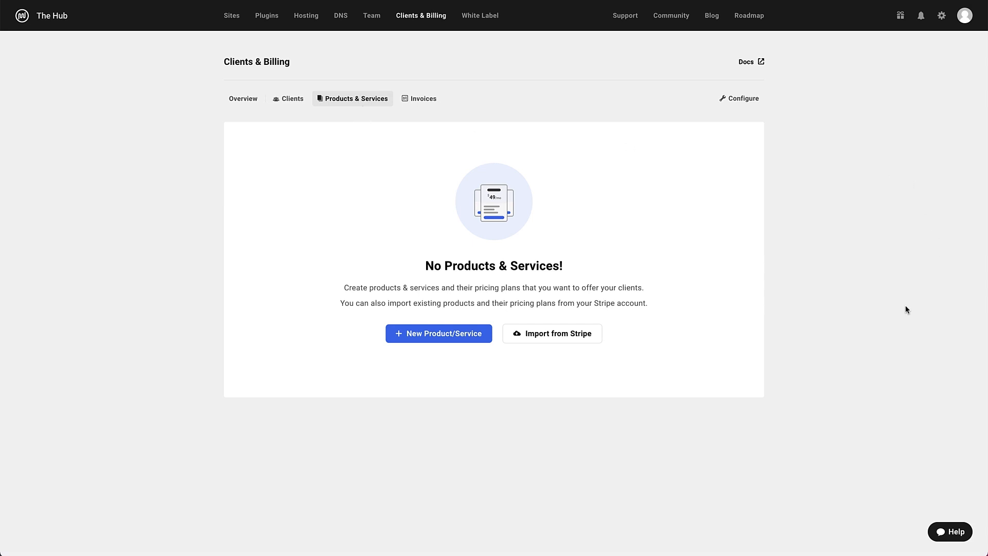
Create the WordPress Managed Hosting product with a 'Gold Plan' priced 45, discarding an empty extra plan
click(471, 333)
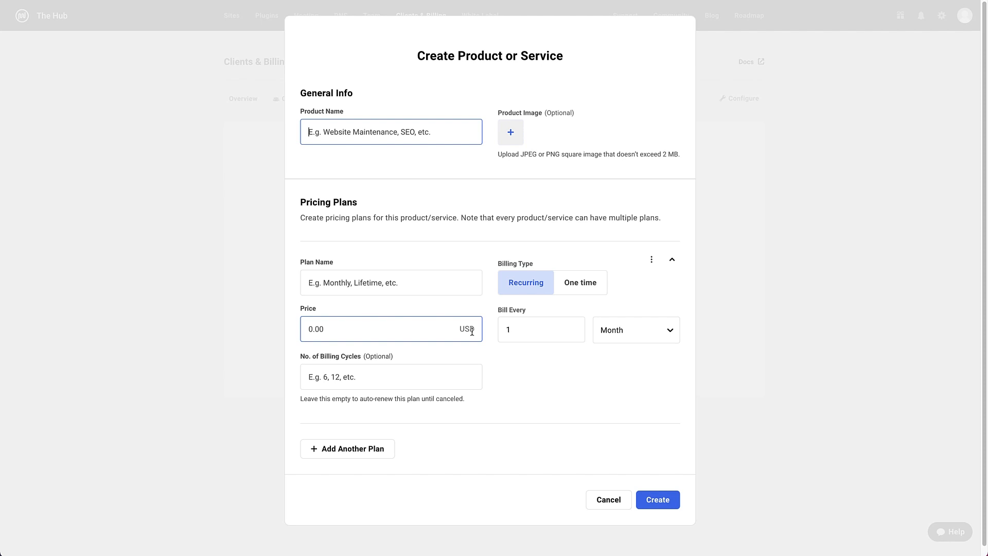
text(WordPress Managed Hosting)
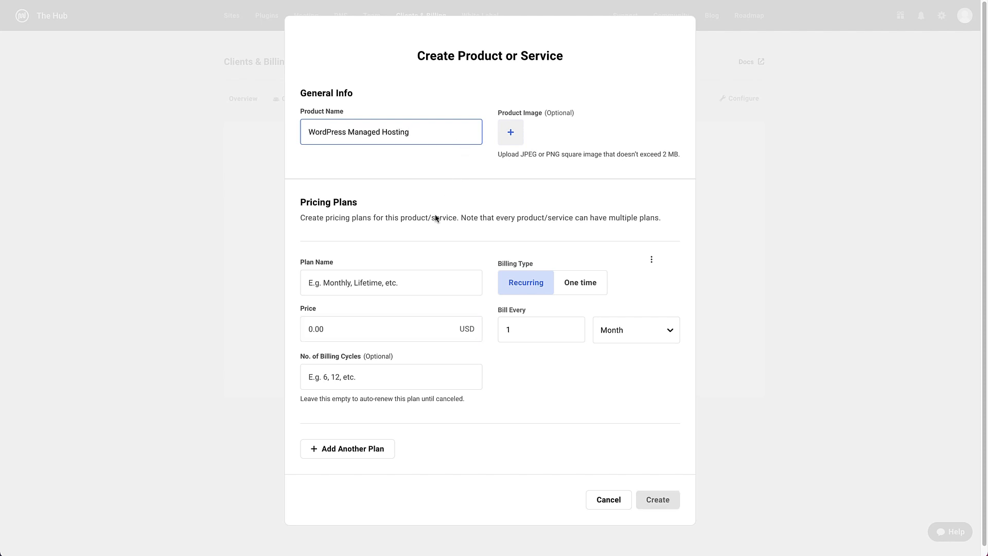
click(386, 284)
text(Gold Plan)
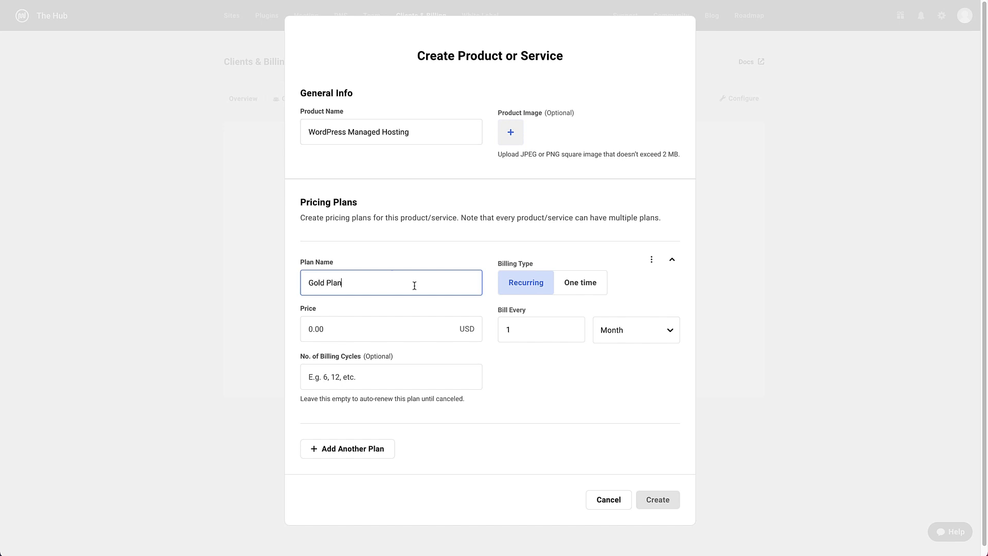
click(399, 338)
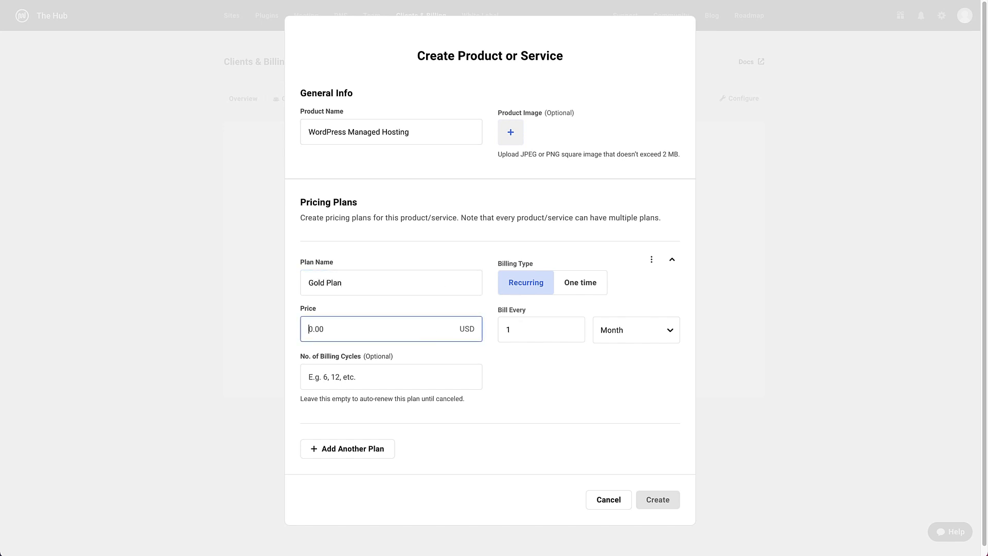
text(45)
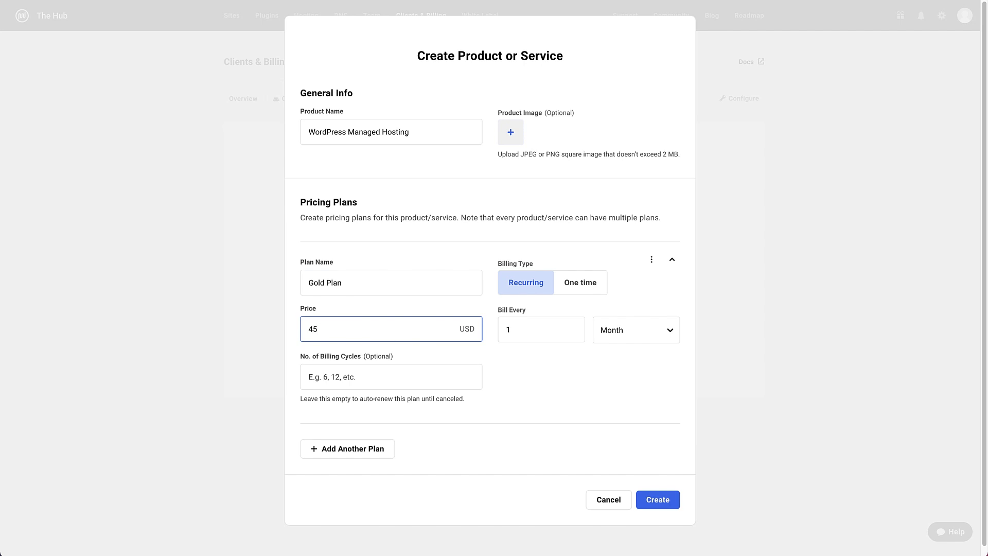
click(374, 453)
click(652, 296)
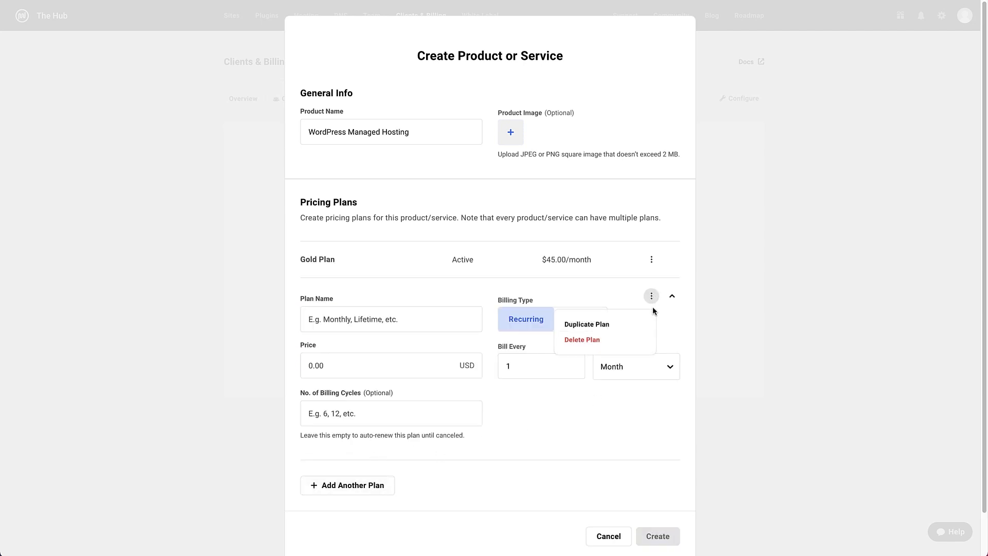
click(592, 340)
click(659, 500)
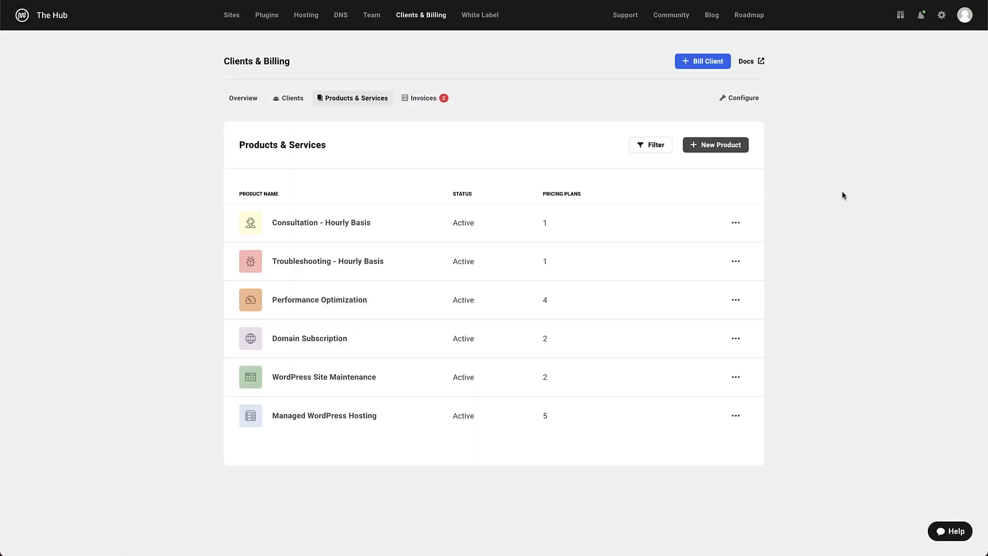
Open the Managed WordPress Hosting actions menu and dismiss it without choosing anything
mouse_move(663, 220)
click(735, 416)
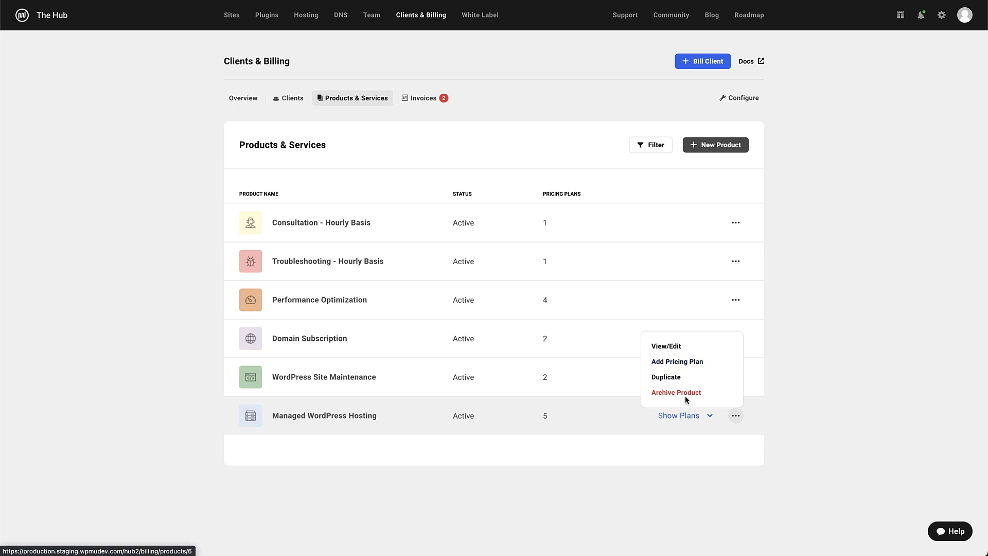
click(830, 405)
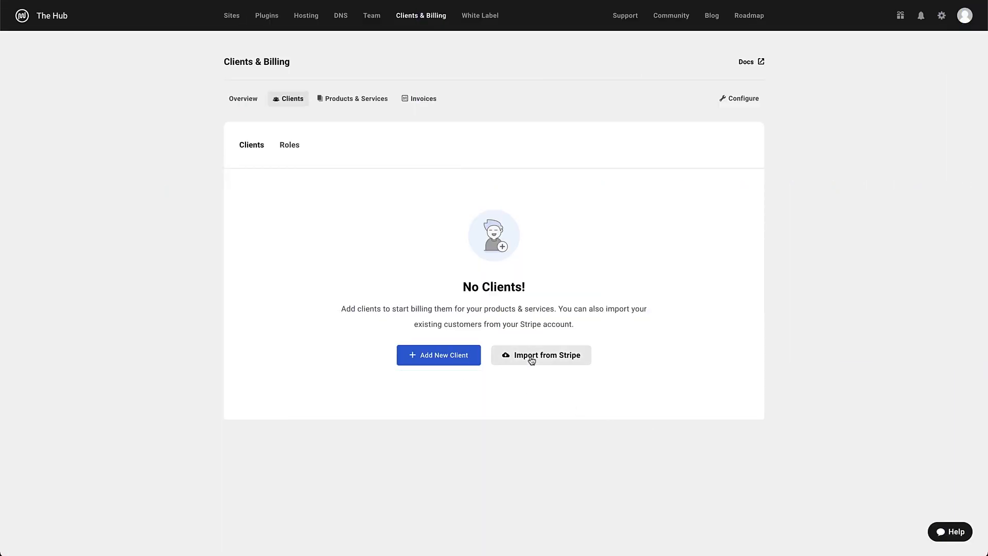
Start a new client and enter the client's e-mail address and full name
click(453, 357)
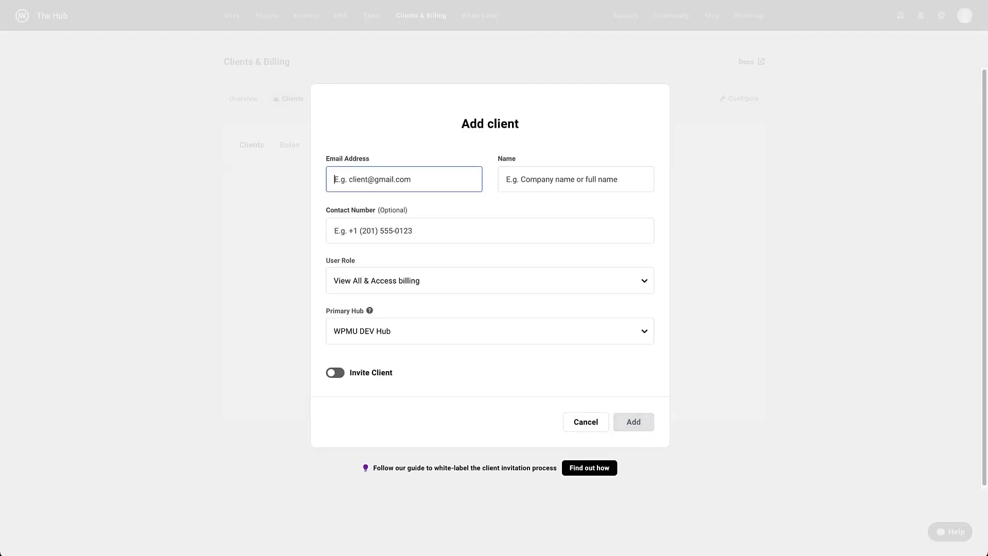
key(Tab)
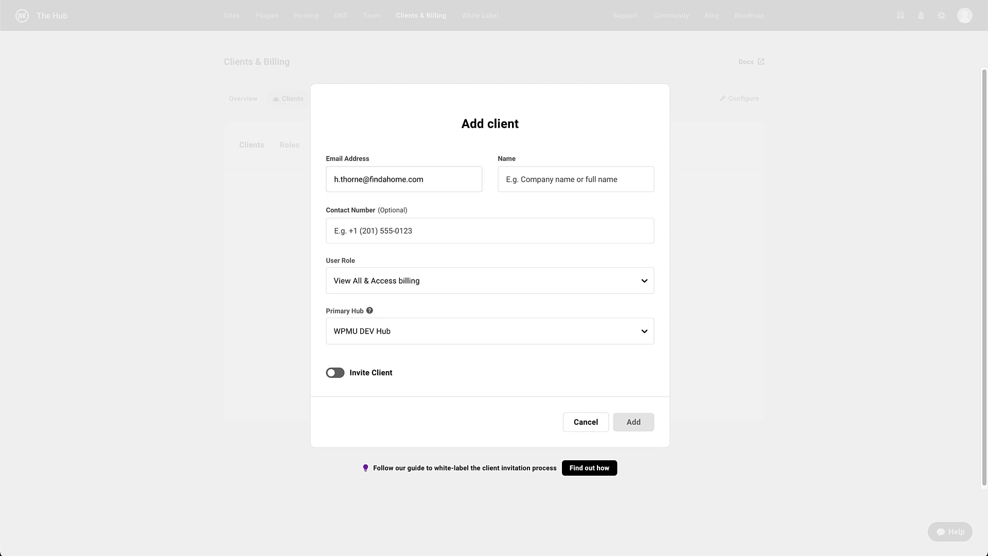
click(527, 184)
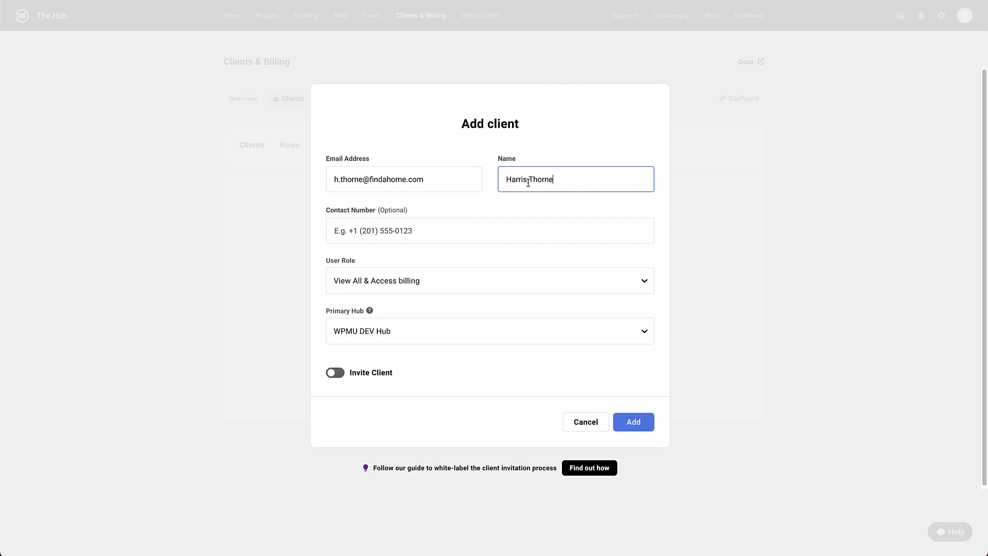
Keep View All & Access billing role and WPMU DEV Hub, no invite, add the client, open its overview
click(550, 283)
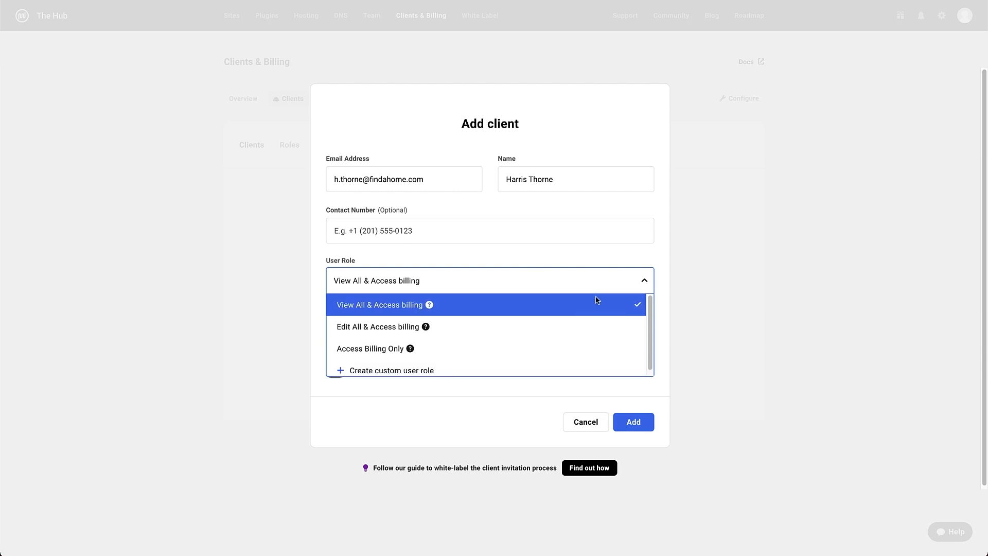
click(667, 260)
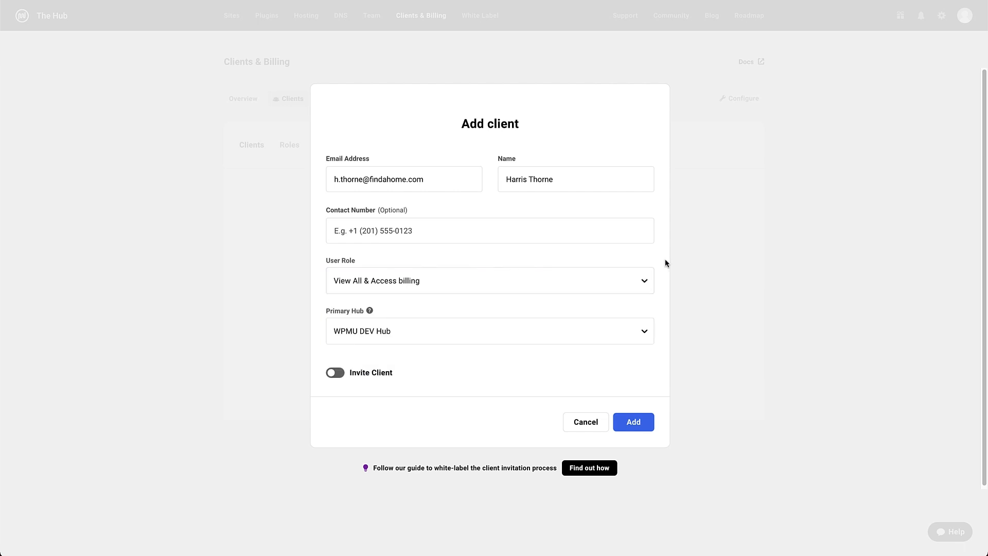
click(644, 332)
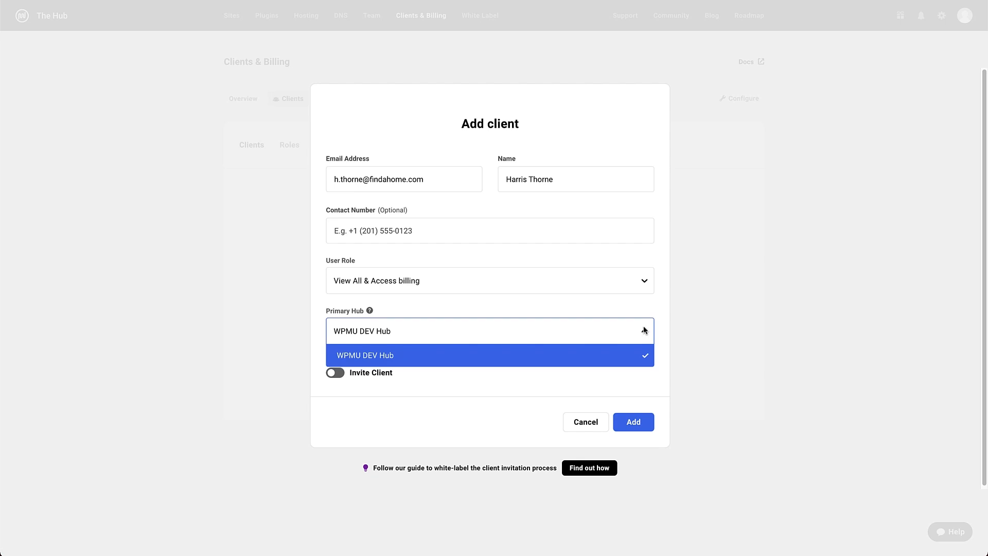
click(644, 330)
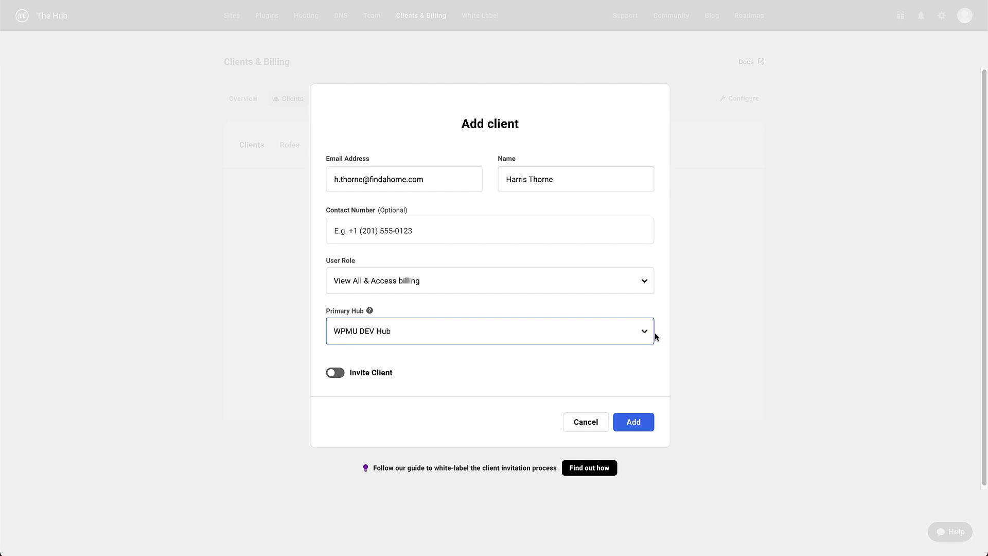
click(332, 375)
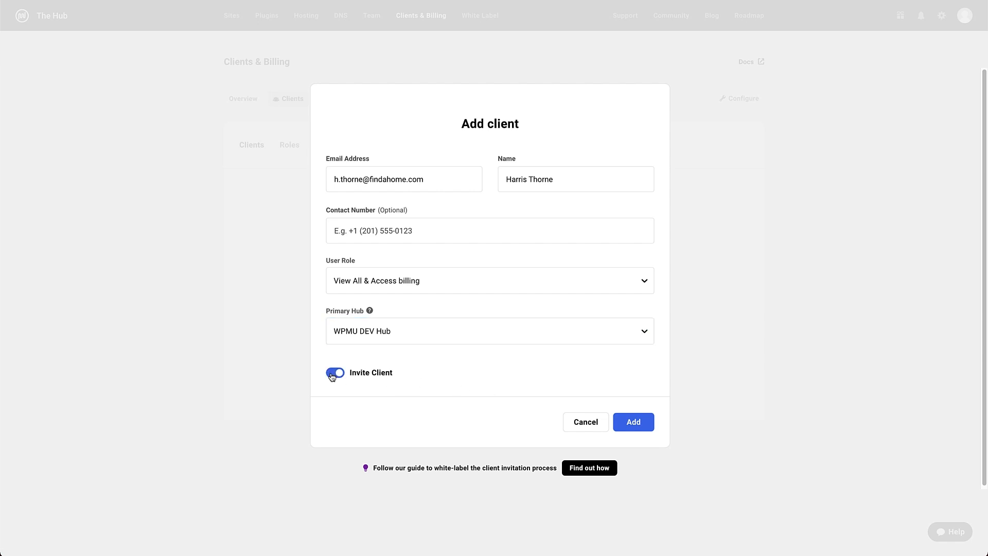
click(332, 374)
click(638, 425)
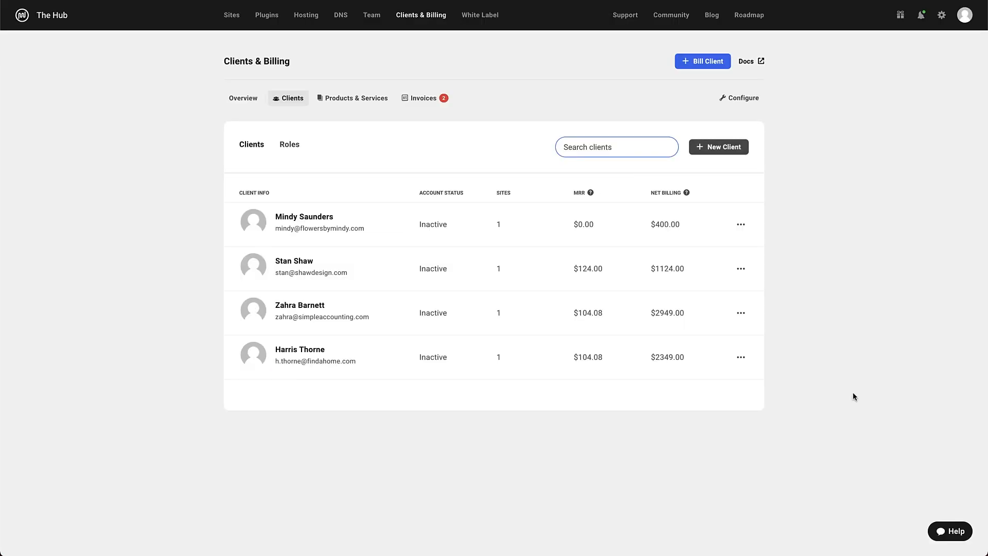
click(287, 104)
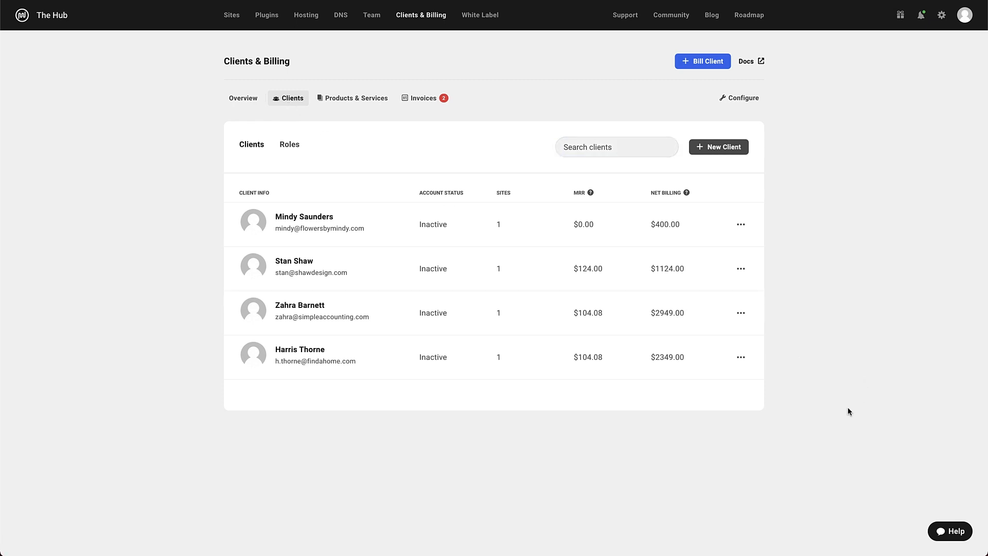
click(541, 369)
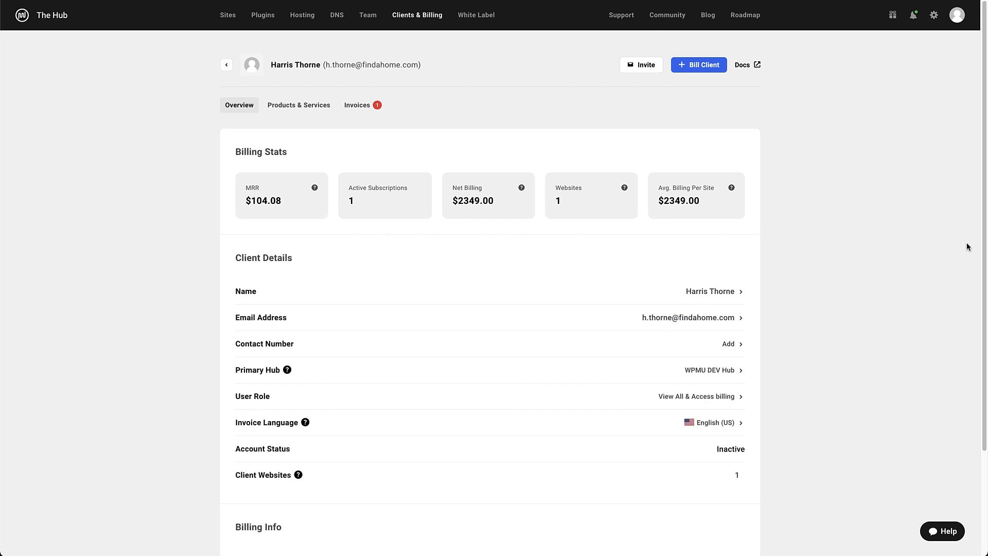
Scroll the client overview, opening and cancelling the Edit client and Update Payment Method forms
scroll(777, 229, down, 3)
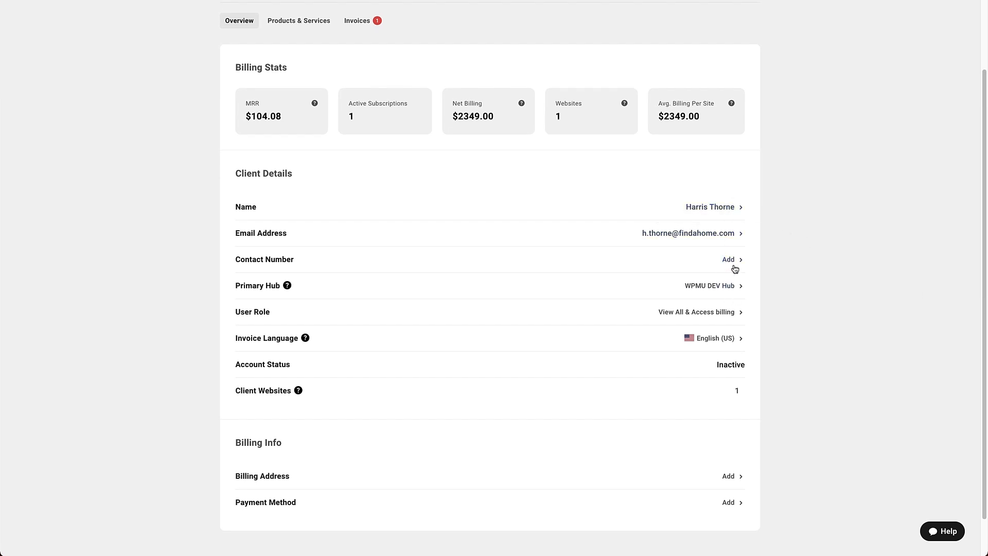
click(733, 207)
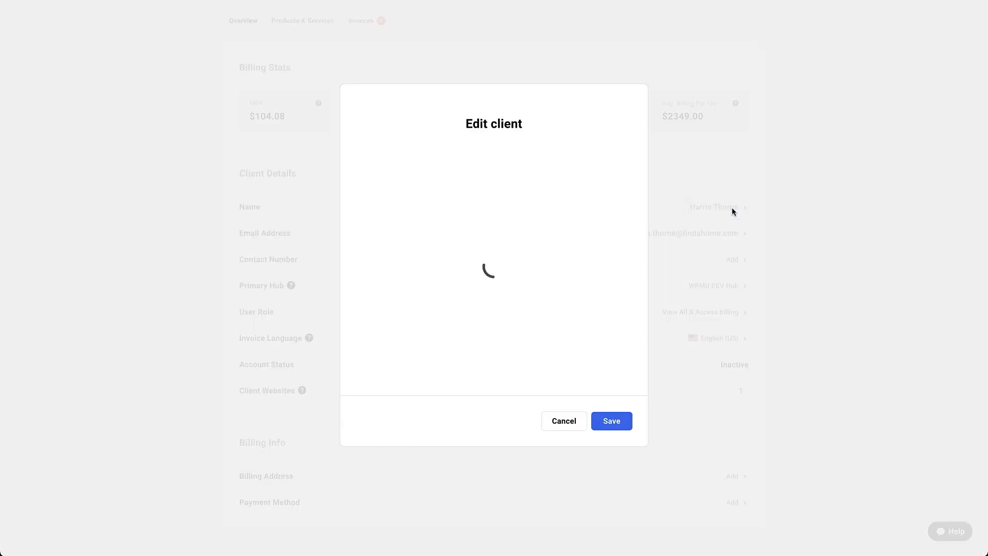
click(574, 426)
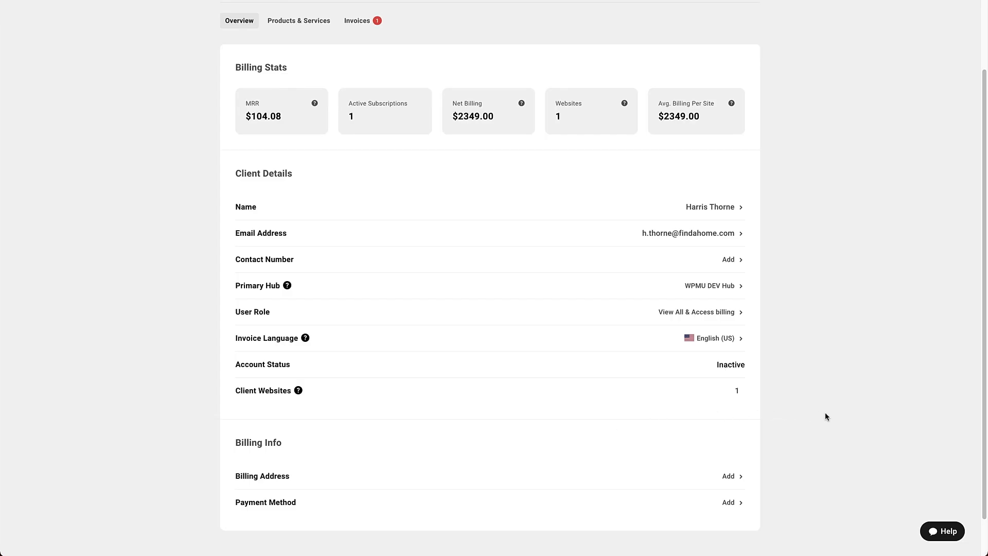
scroll(977, 381, down, 1)
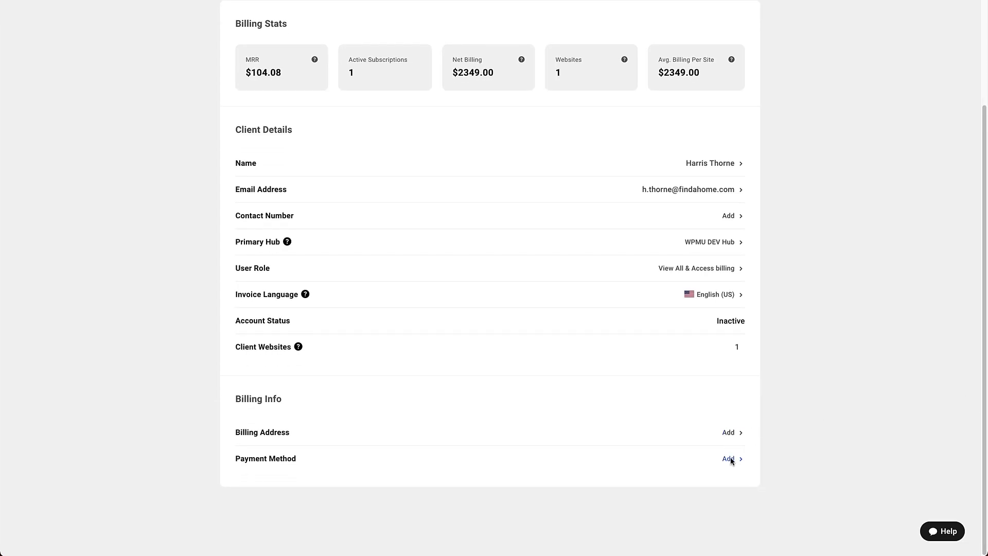
click(729, 458)
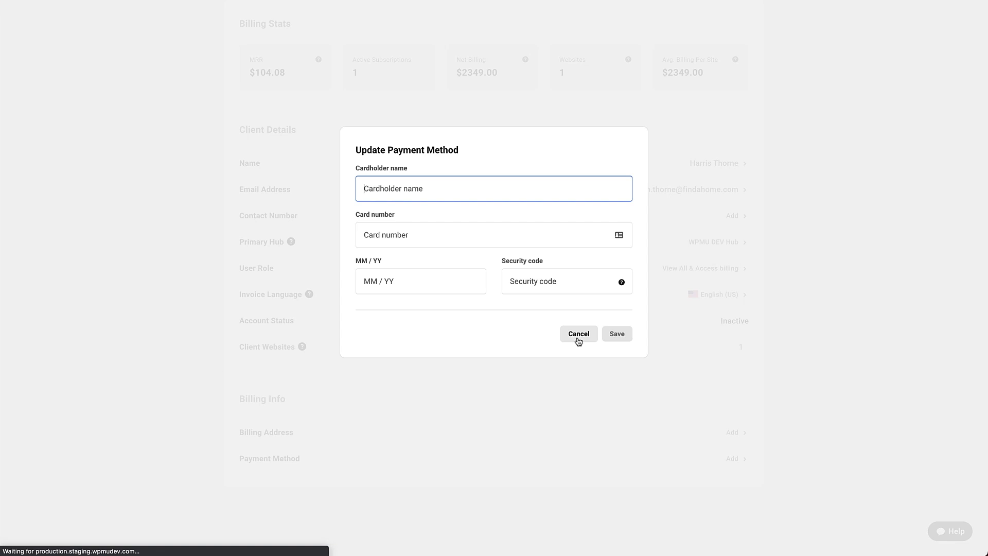
click(578, 339)
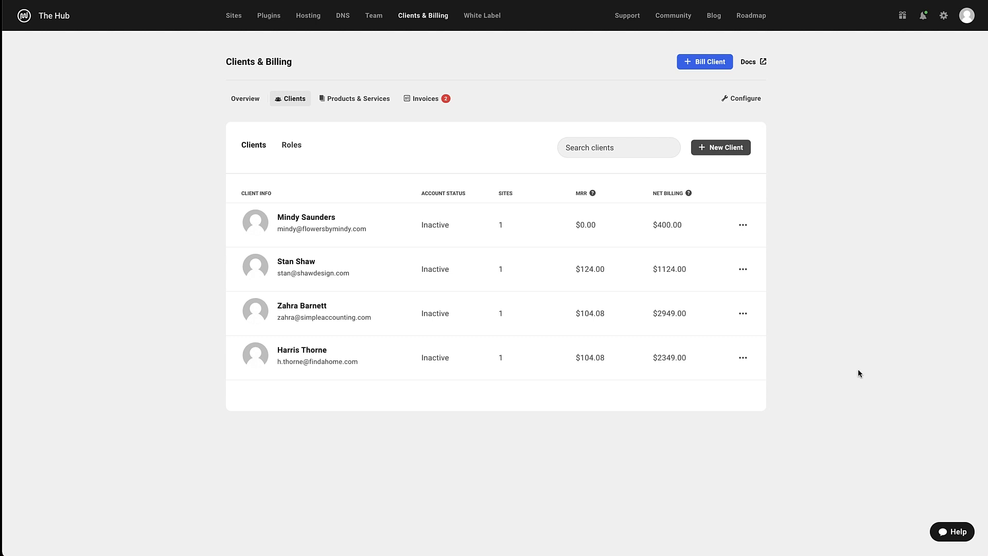
Start a bill for the first listed client, linked to flowersbymindy.tempurl.host
click(716, 69)
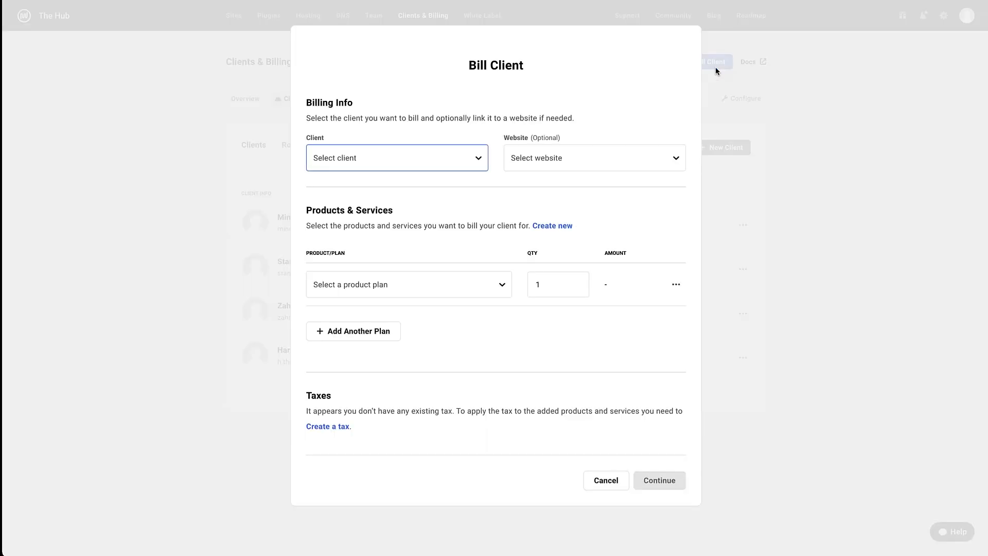
click(468, 166)
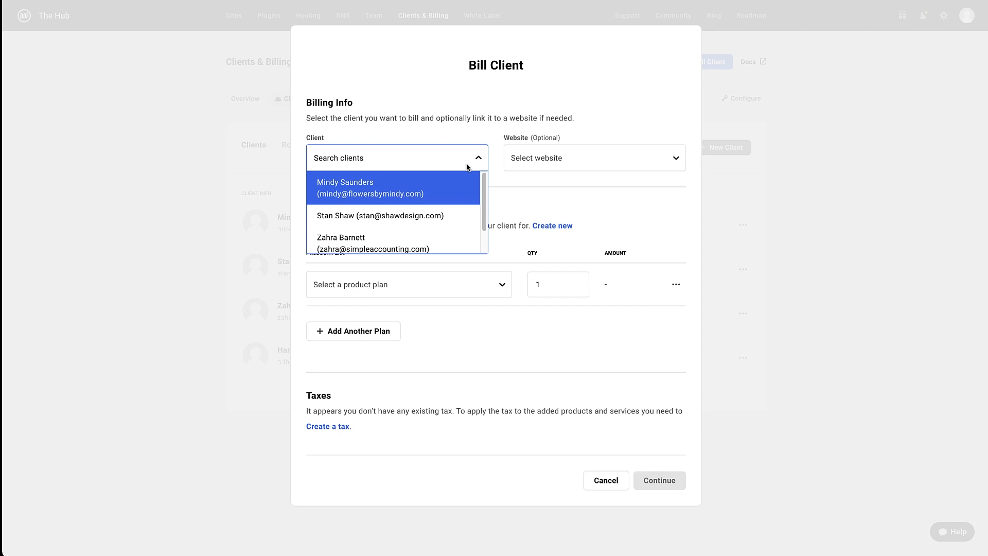
click(466, 184)
click(527, 159)
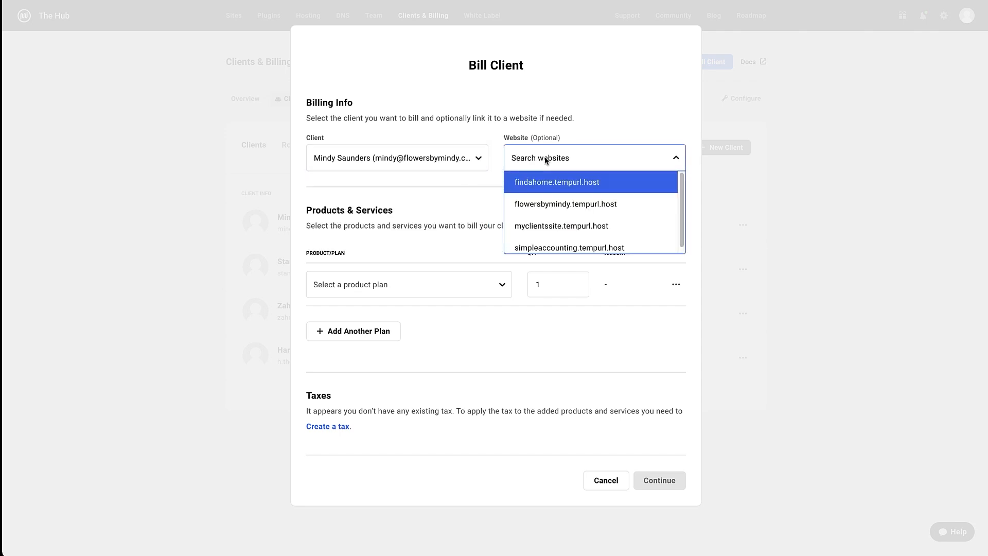
click(546, 203)
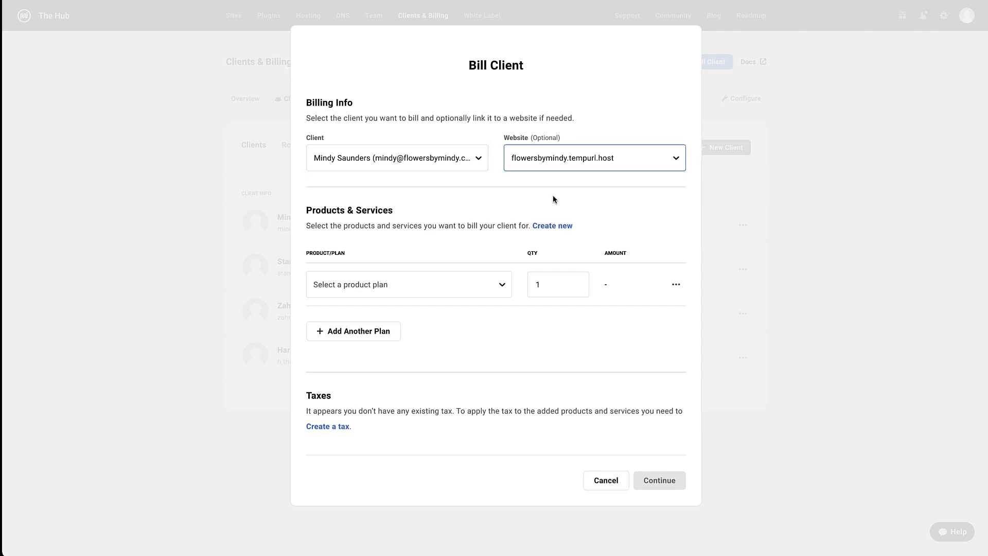
Add the Performance Optimization audit and yearly WordPress Site Maintenance plans to the bill
click(477, 282)
scroll(464, 337, down, 1)
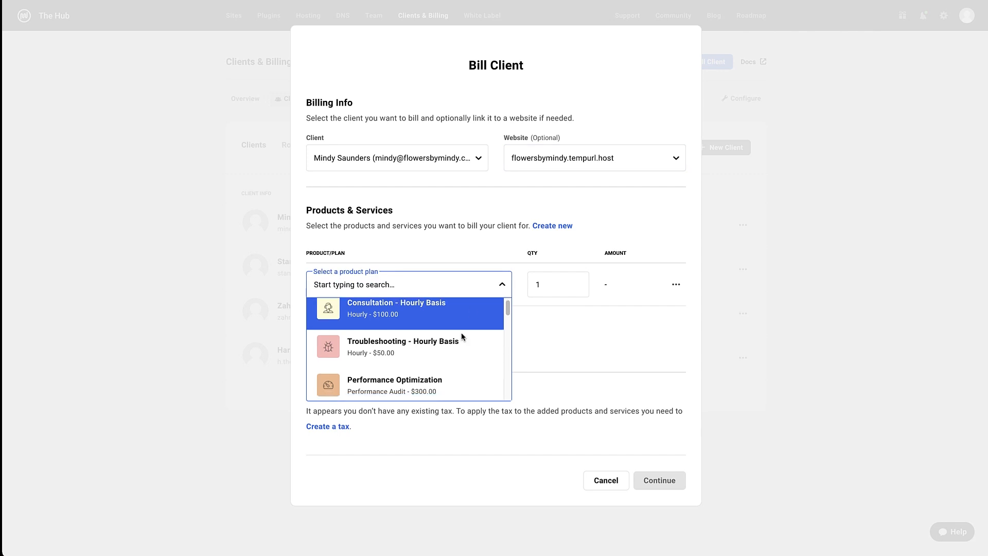
click(453, 365)
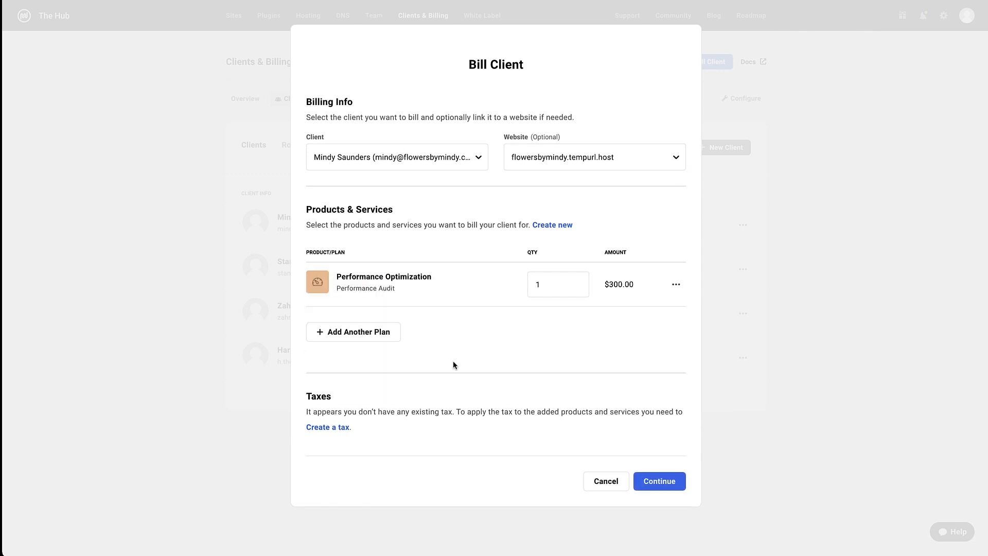
click(369, 333)
click(401, 320)
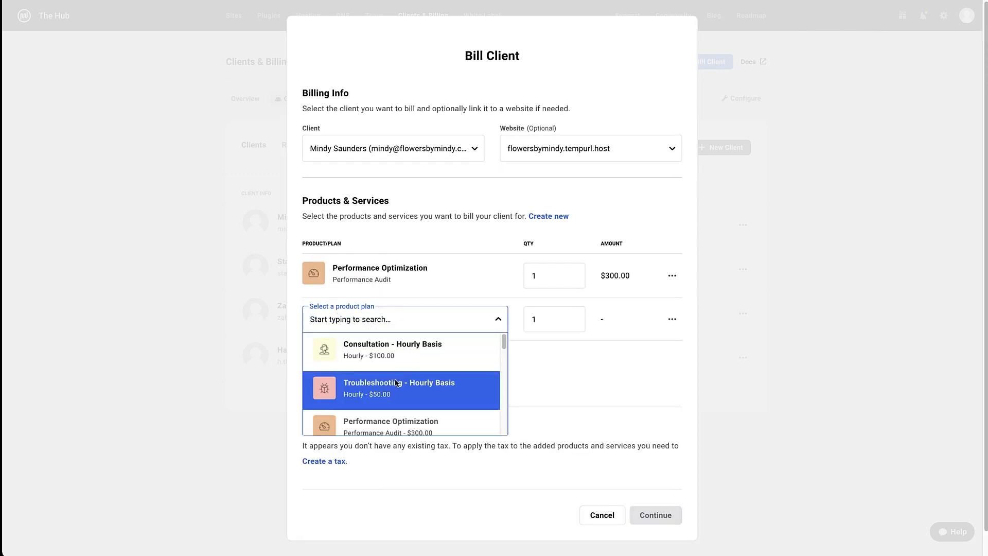
scroll(391, 384, down, 3)
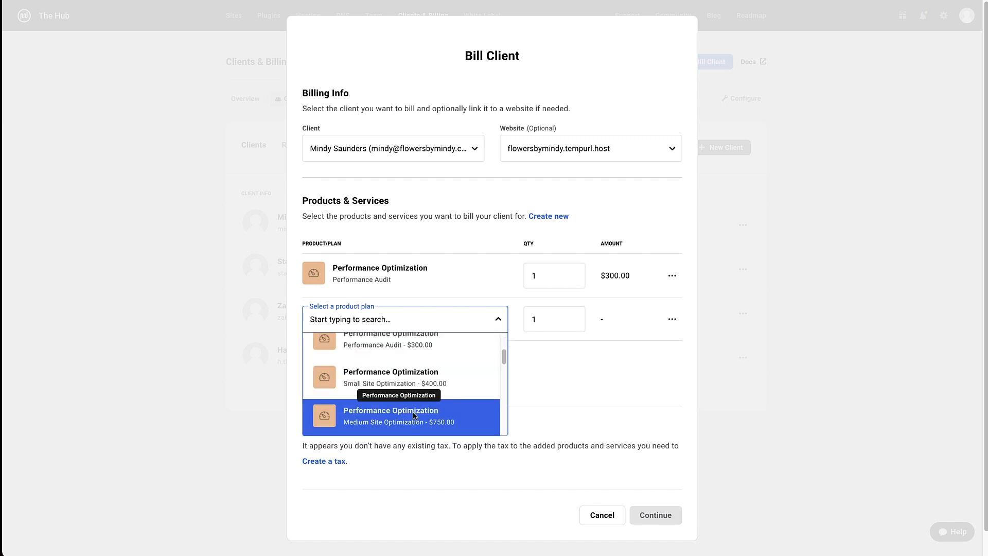
scroll(417, 417, down, 4)
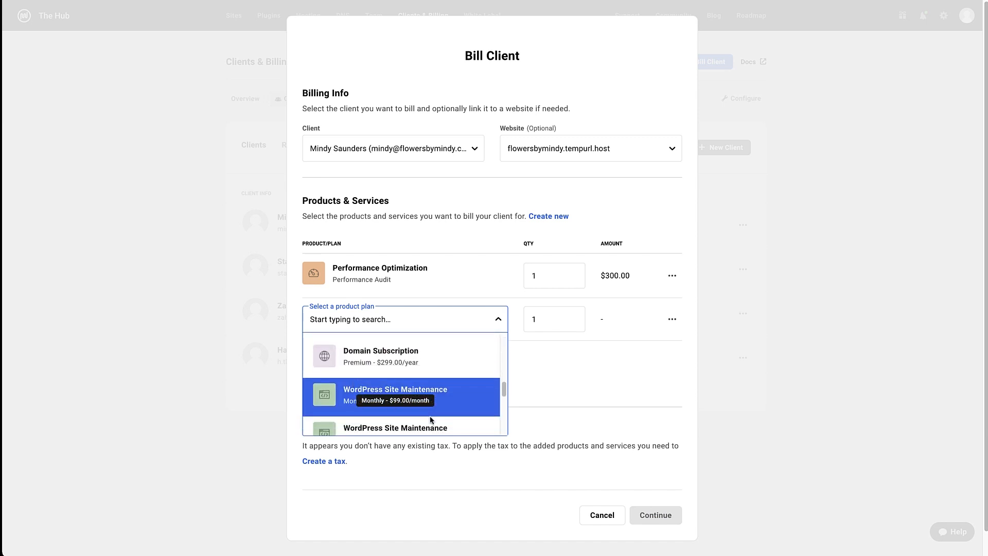
click(435, 432)
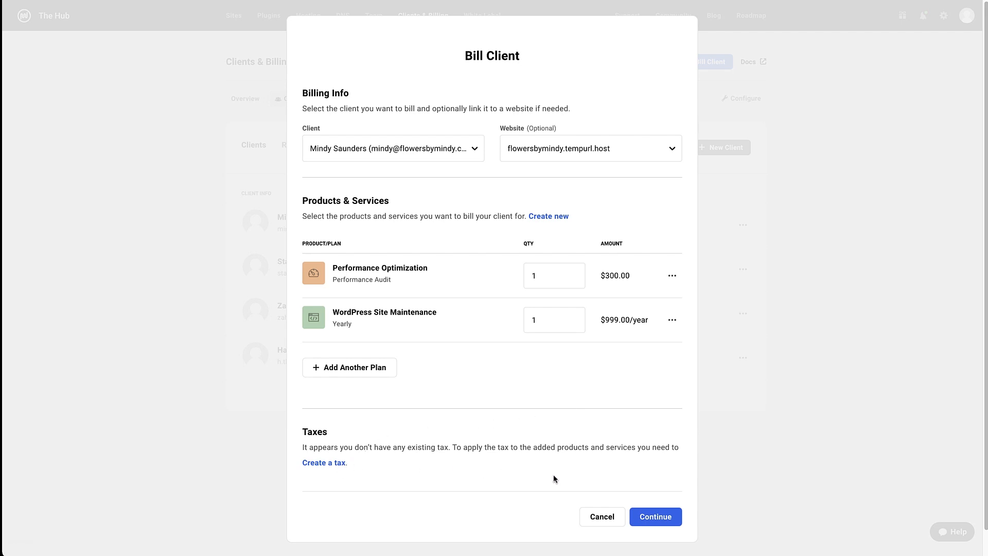
Add the invoice note 'Thanks for your business' and send the $1299.00 invoice
click(646, 517)
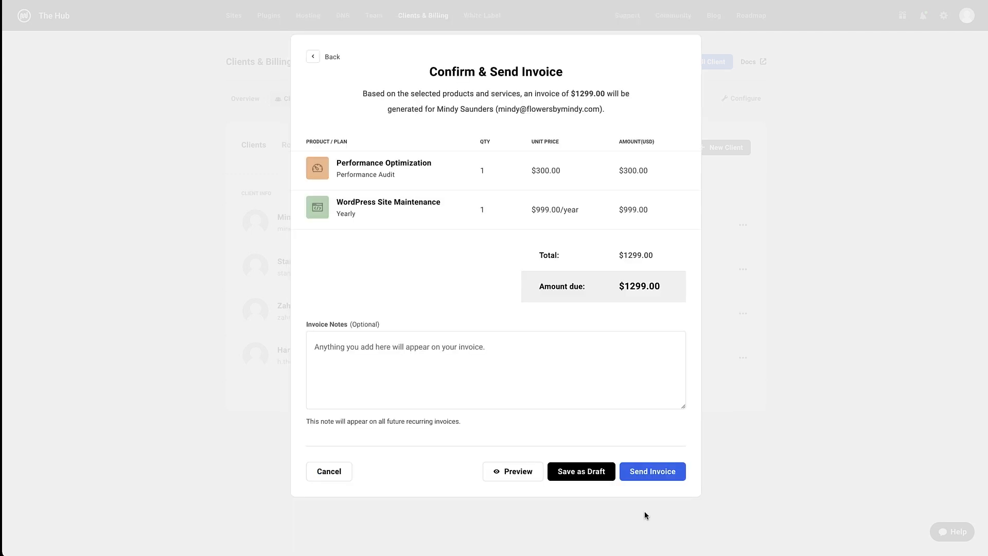
click(513, 342)
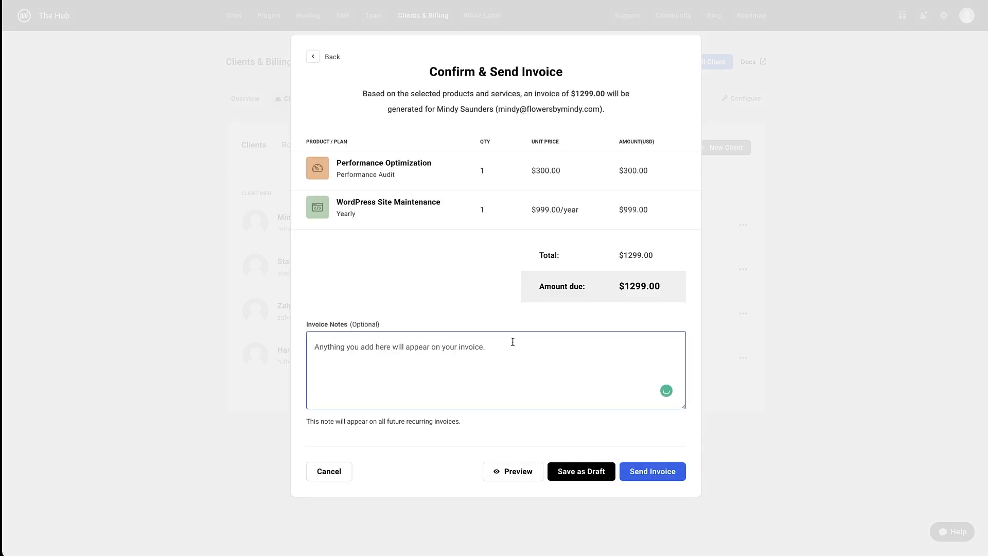
text(Thanks for yo)
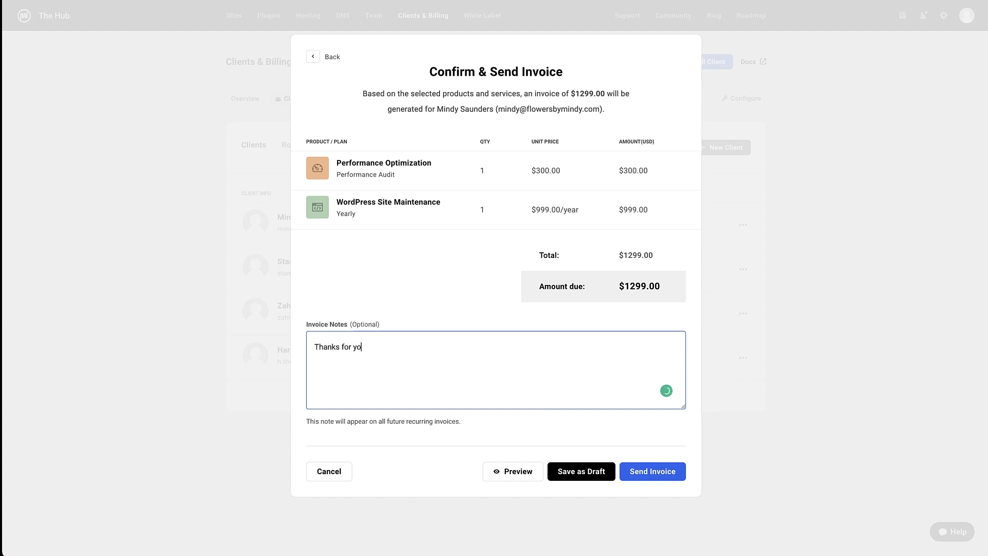
text(ur business)
click(664, 481)
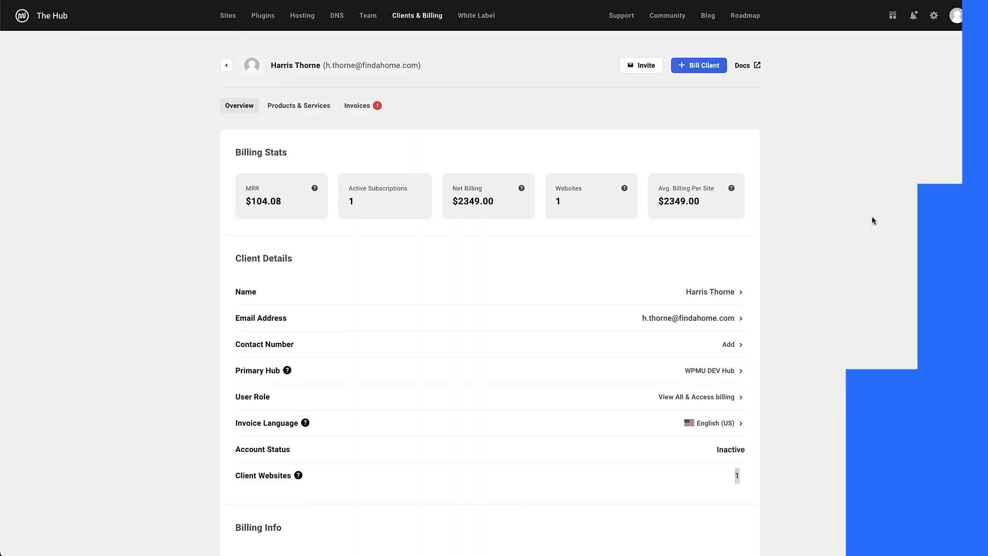
Check the client's current subscriptions, one-time purchases and inactive subscriptions, then open their Invoices
click(316, 112)
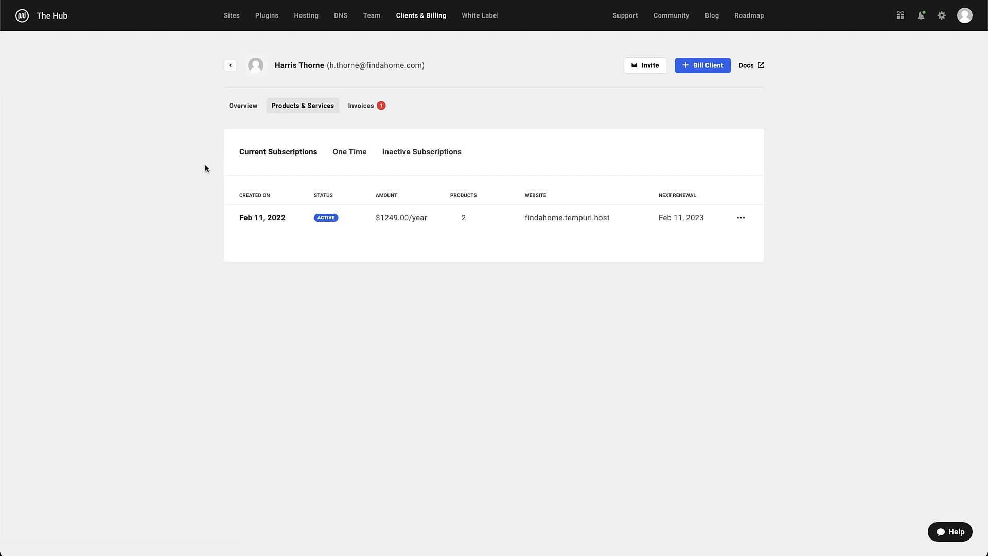
click(741, 218)
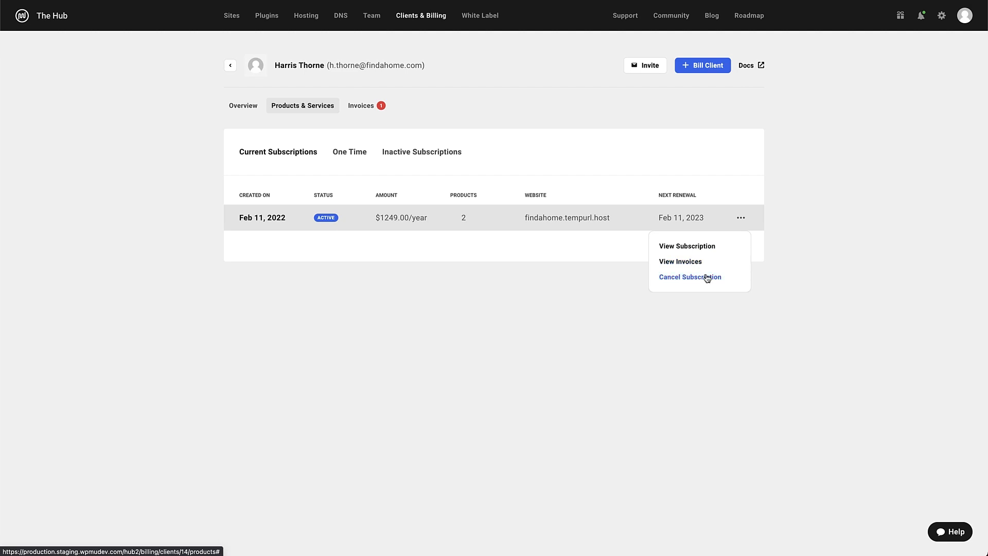
click(785, 264)
click(348, 155)
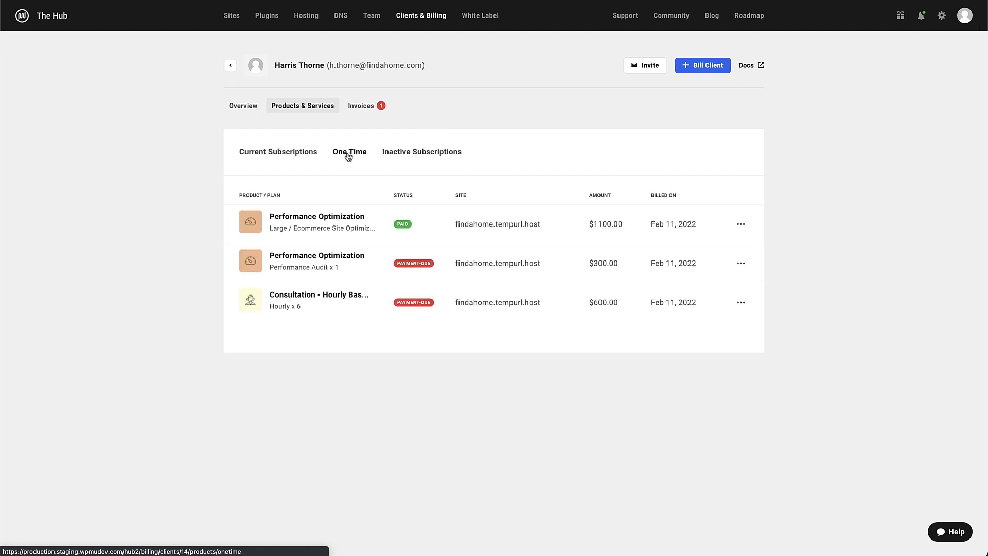
click(740, 225)
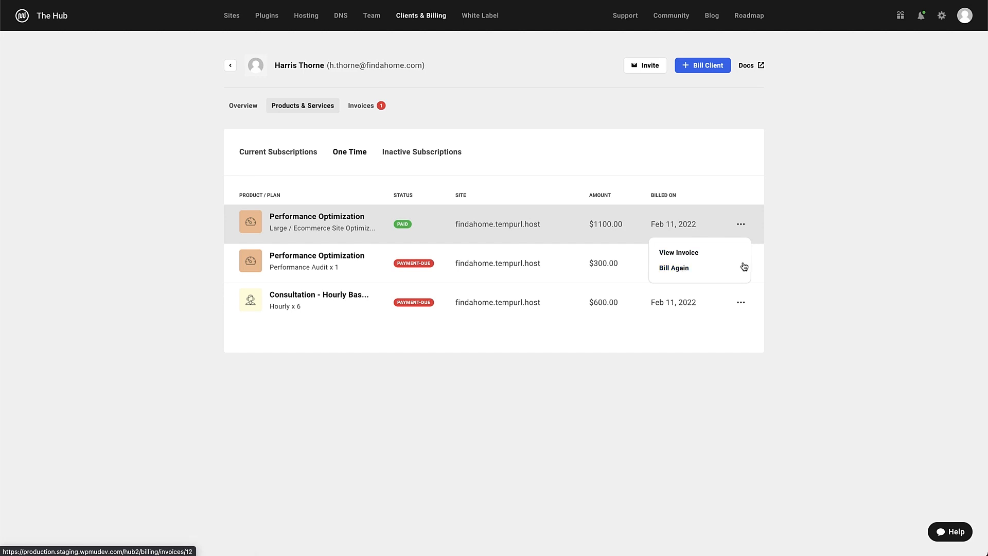
click(439, 155)
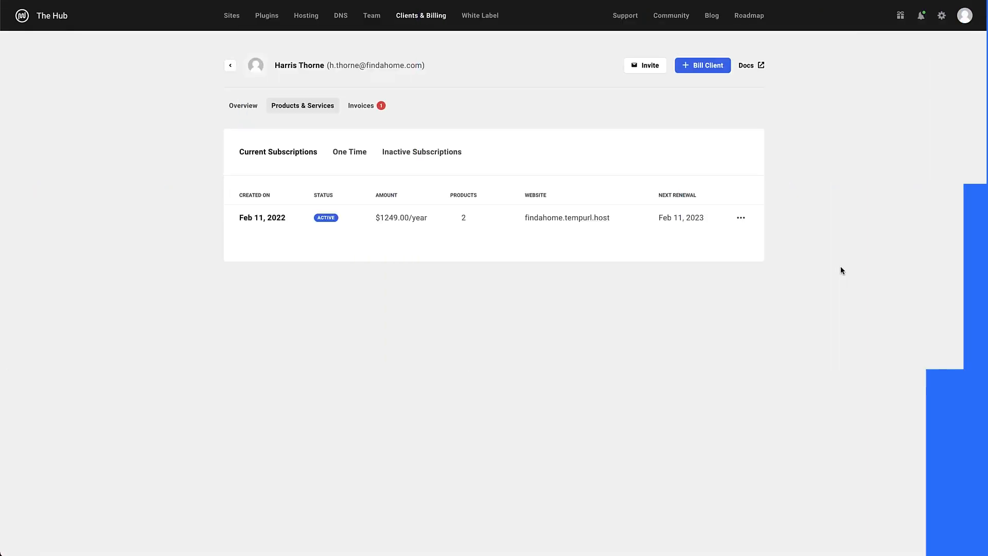
click(353, 108)
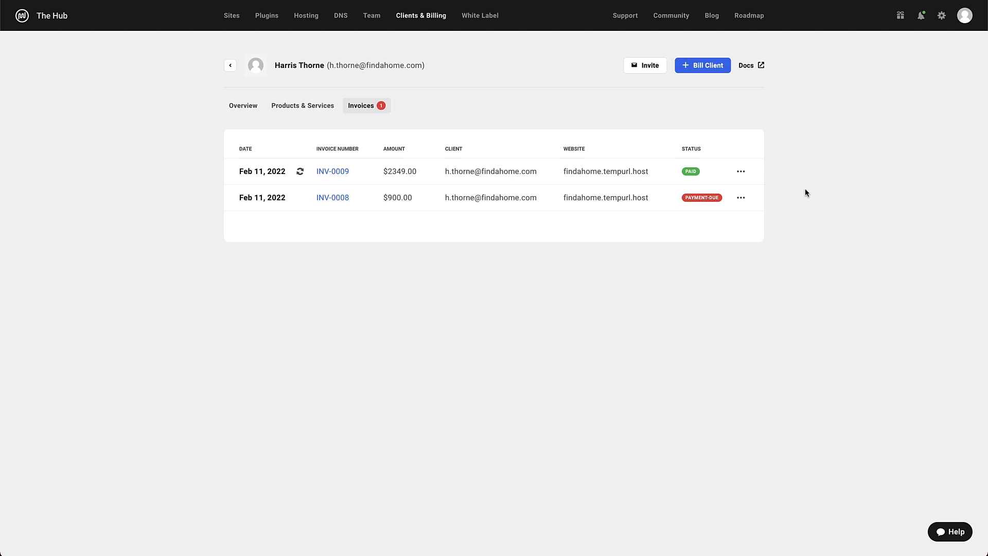
click(517, 175)
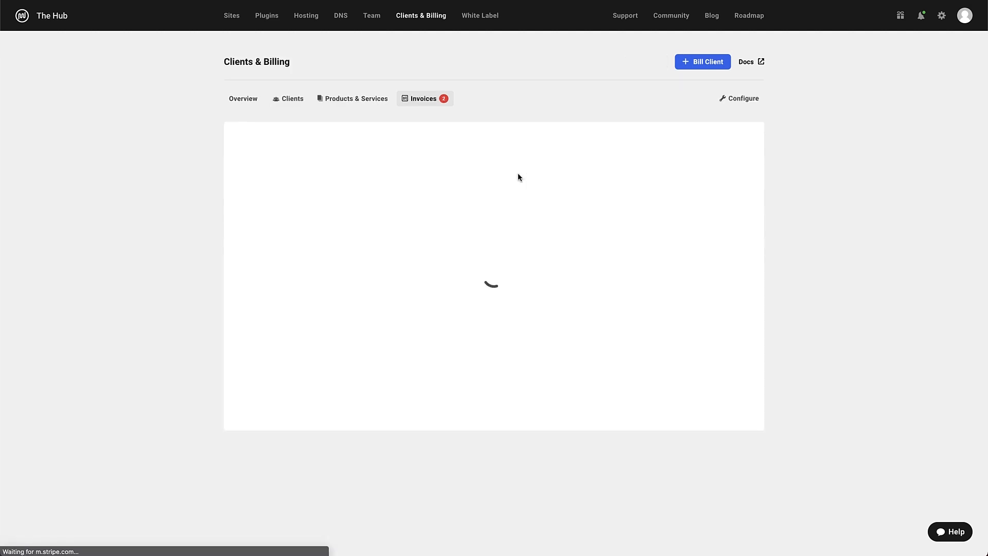
scroll(984, 119, down, 5)
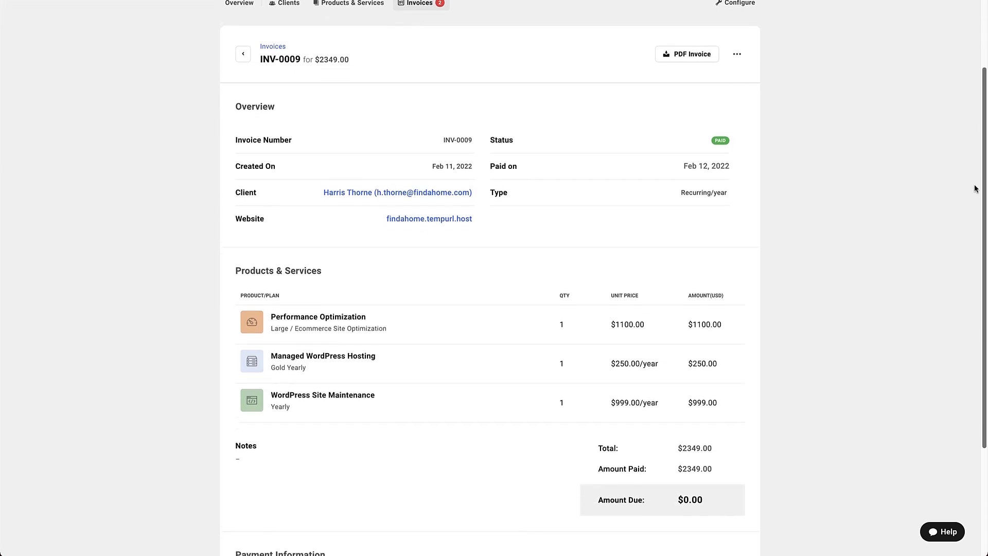
scroll(972, 230, up, 5)
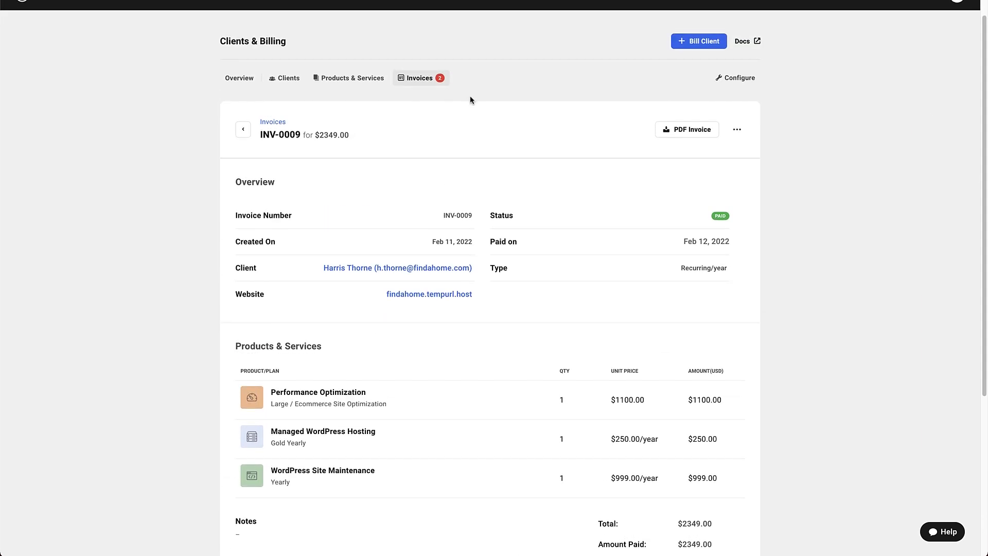
click(243, 129)
click(740, 172)
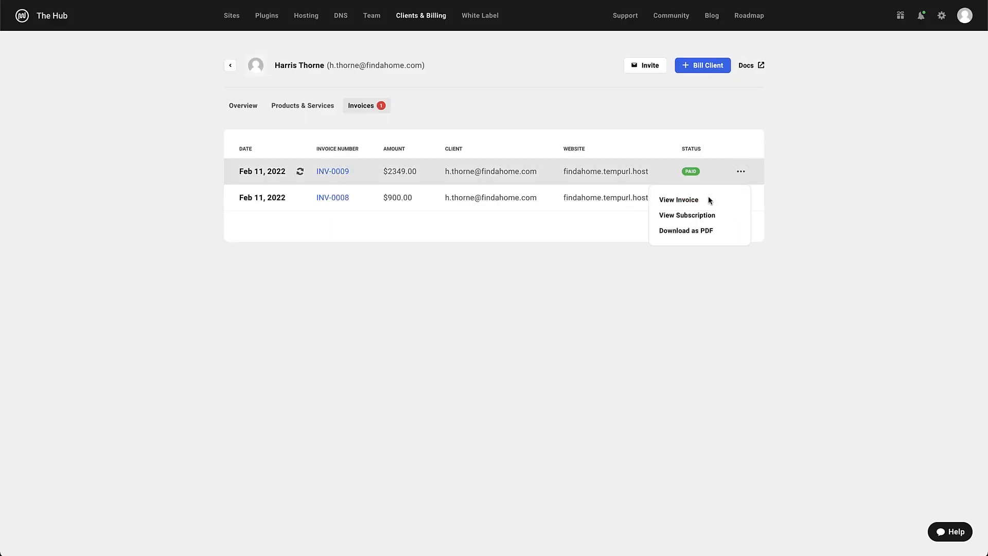
Return to the Clients & Billing list and show invoices for all clients
click(796, 171)
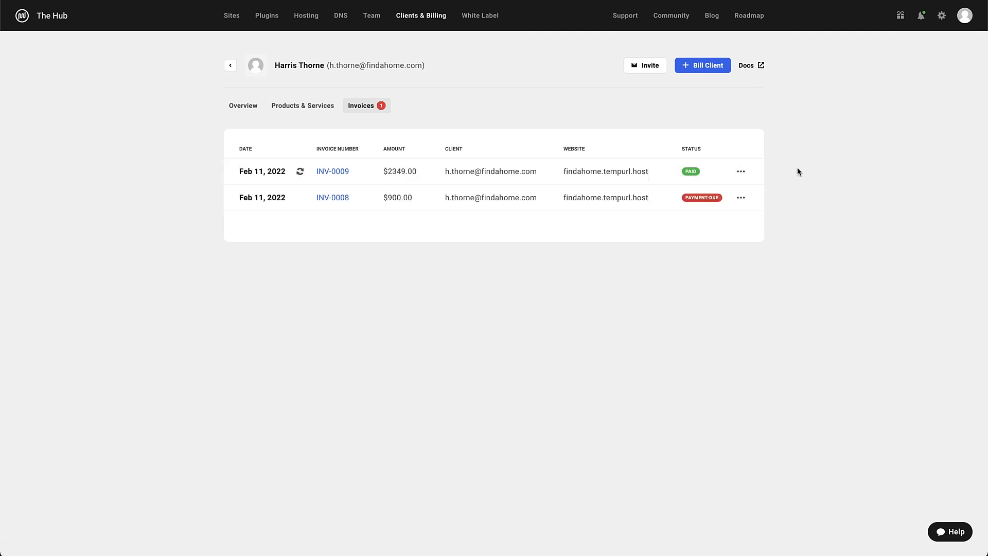
click(227, 66)
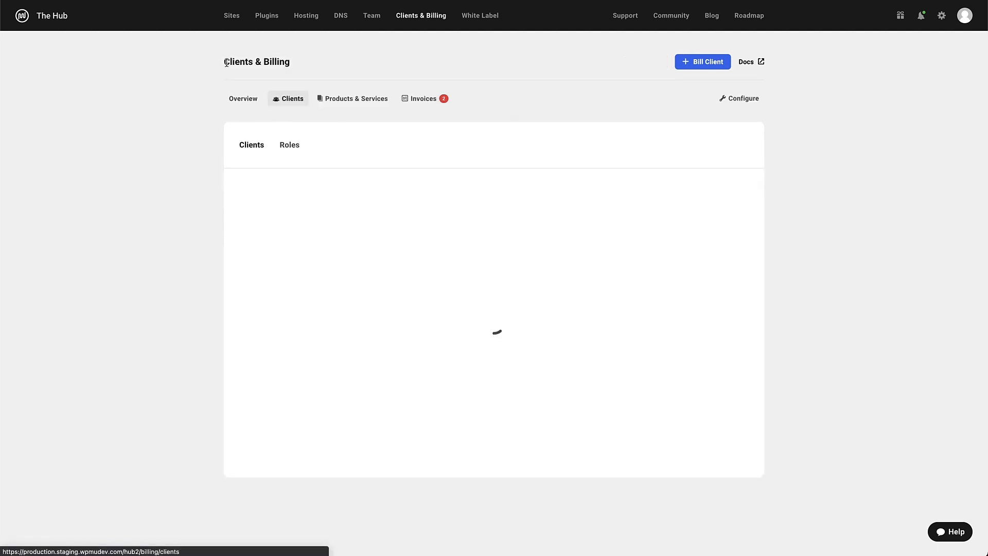
click(420, 102)
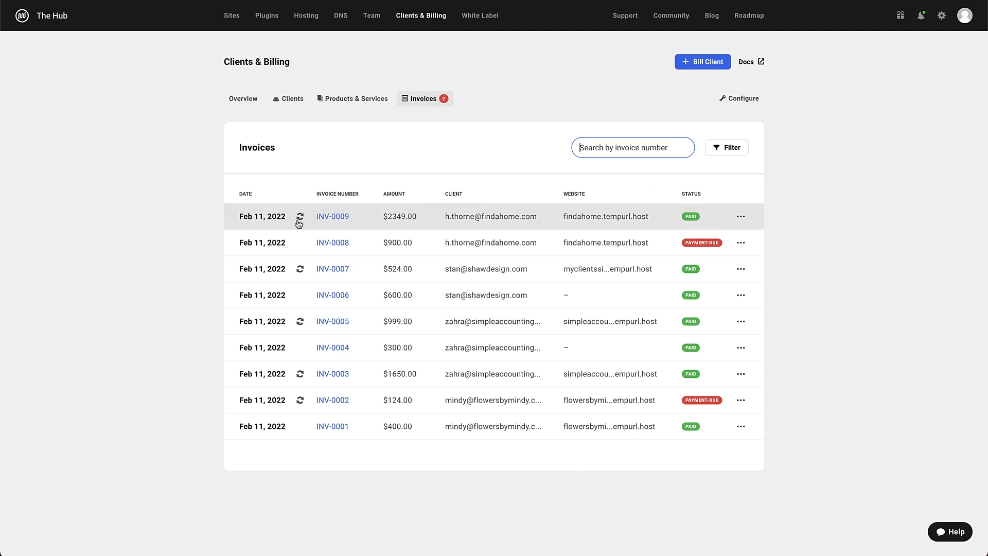
Check the invoice filter options, then open the details of invoice INV-0009
mouse_move(298, 220)
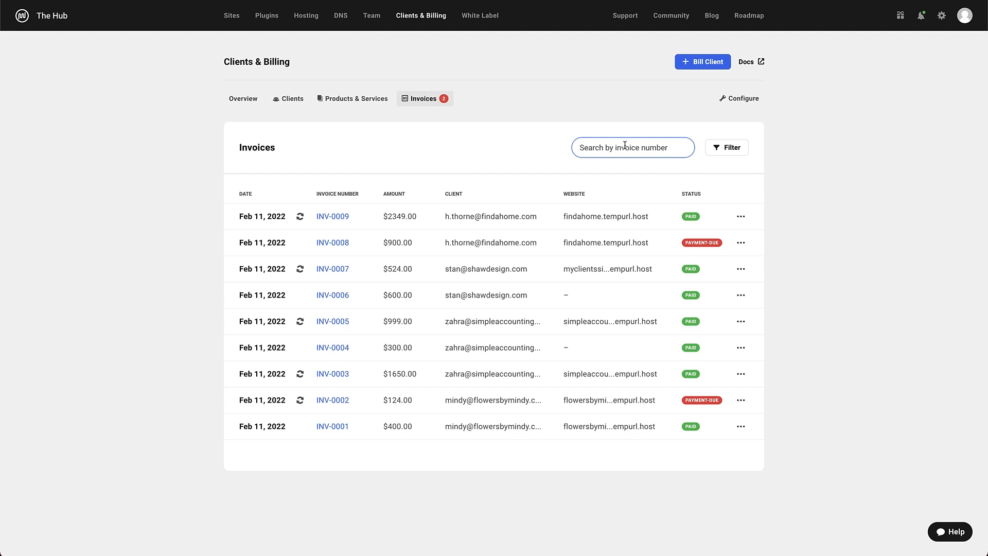
click(730, 149)
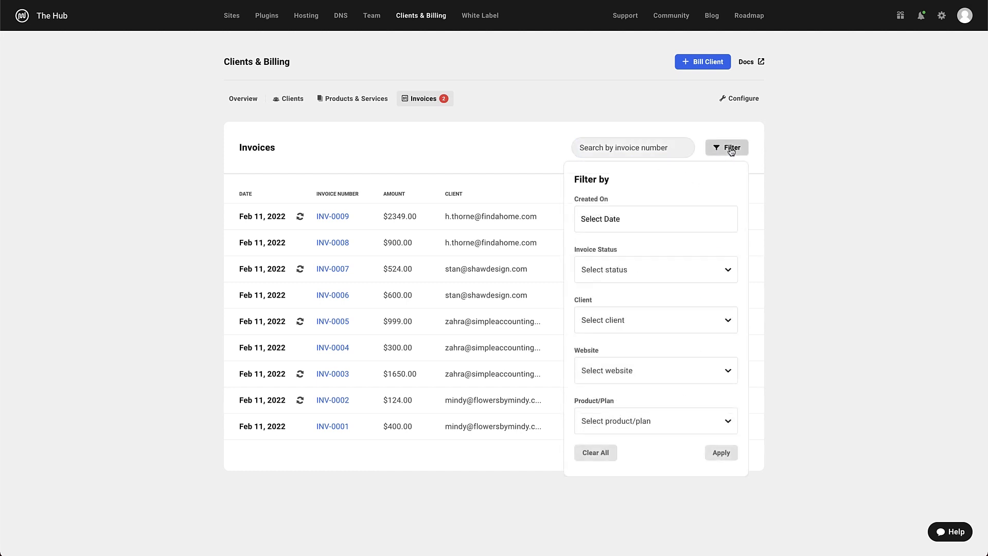
click(731, 149)
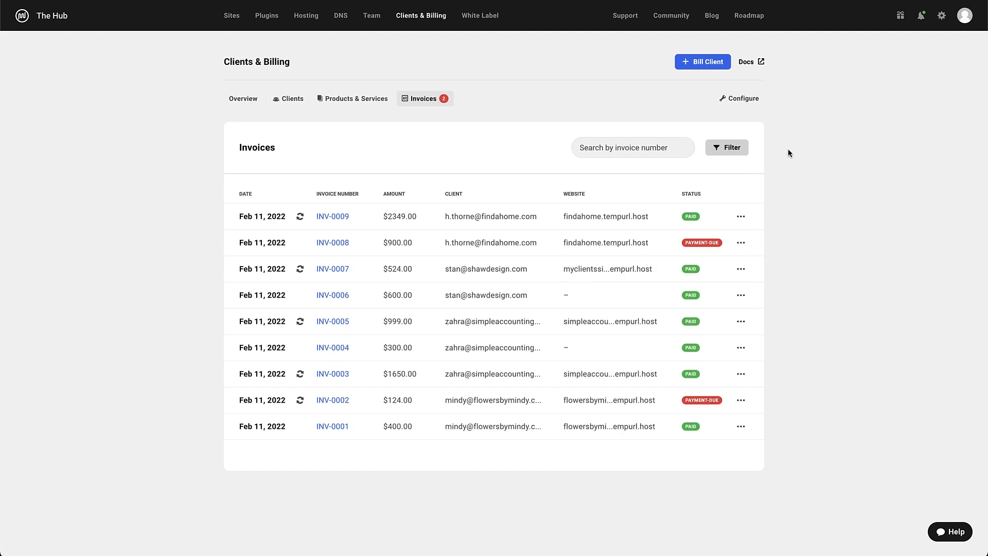
click(518, 217)
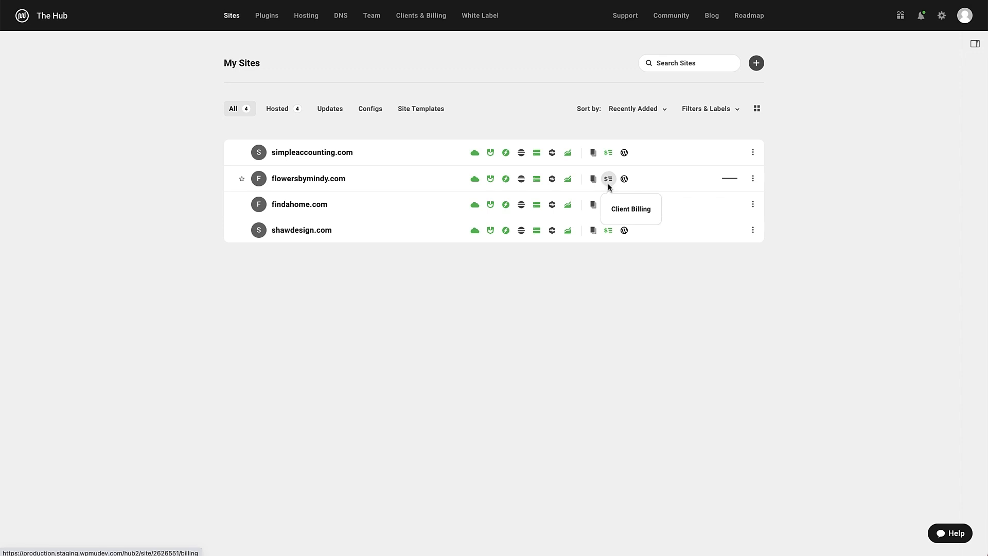
Link the client to flowersbymindy.com through Client Billing
click(608, 180)
click(534, 324)
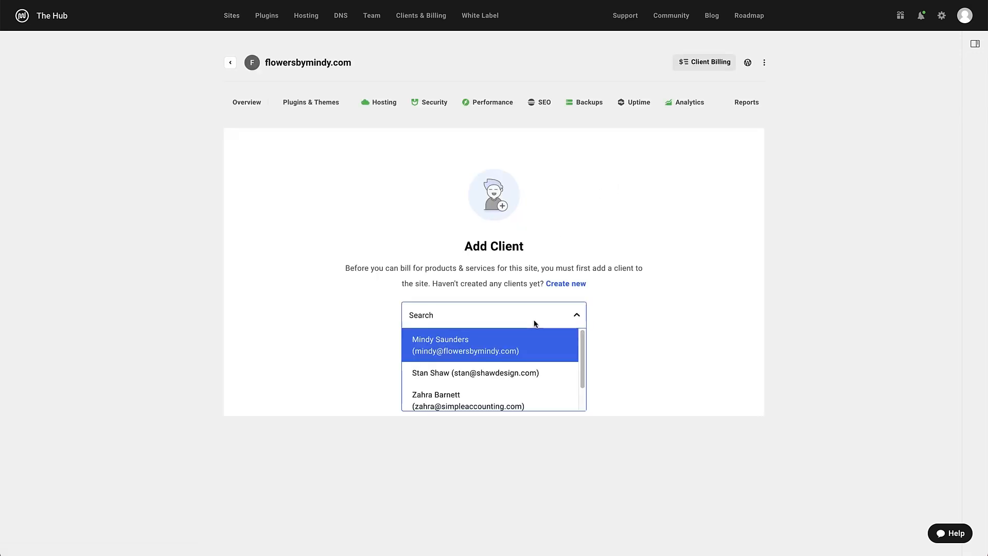
click(526, 340)
click(493, 355)
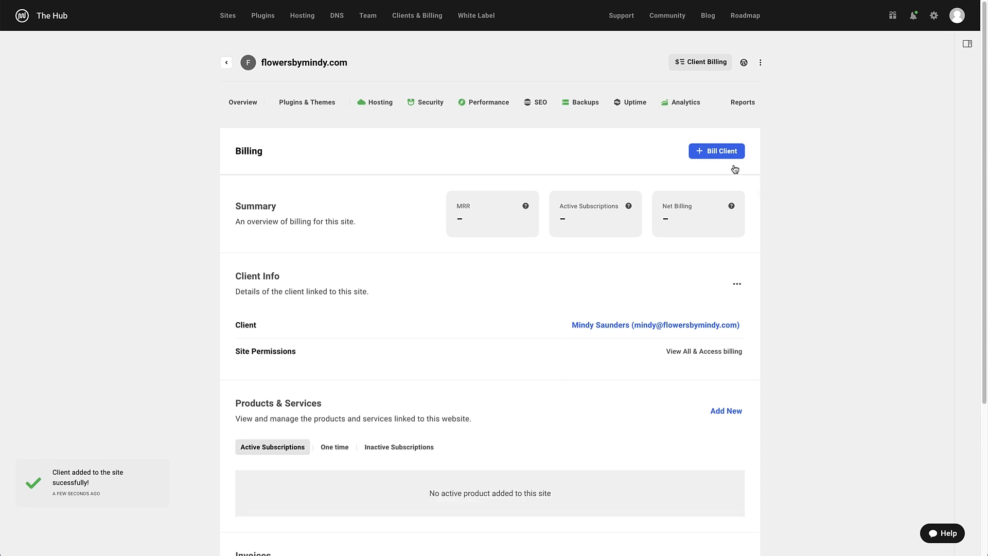
Bill the client $750.00 for Medium Site Optimization and send the invoice
click(729, 151)
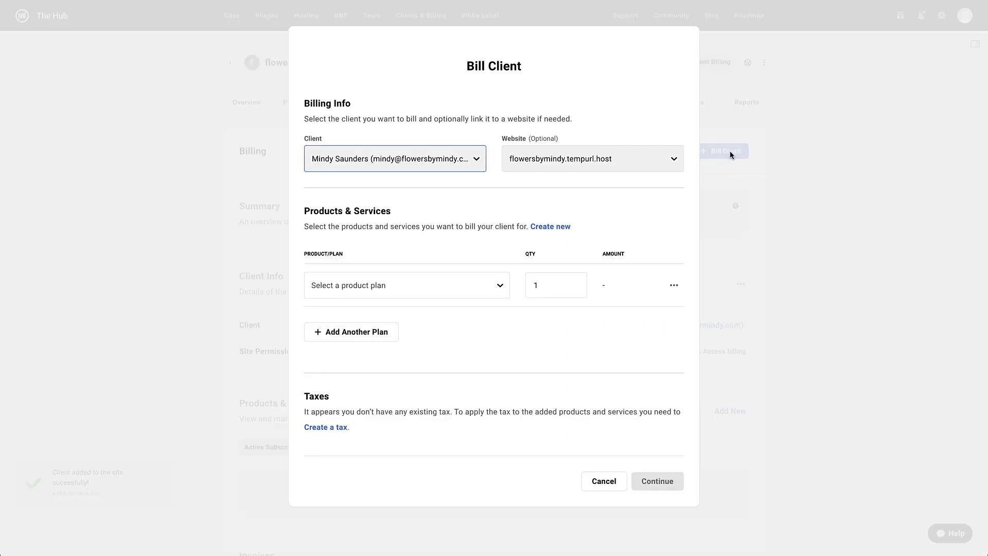
click(448, 291)
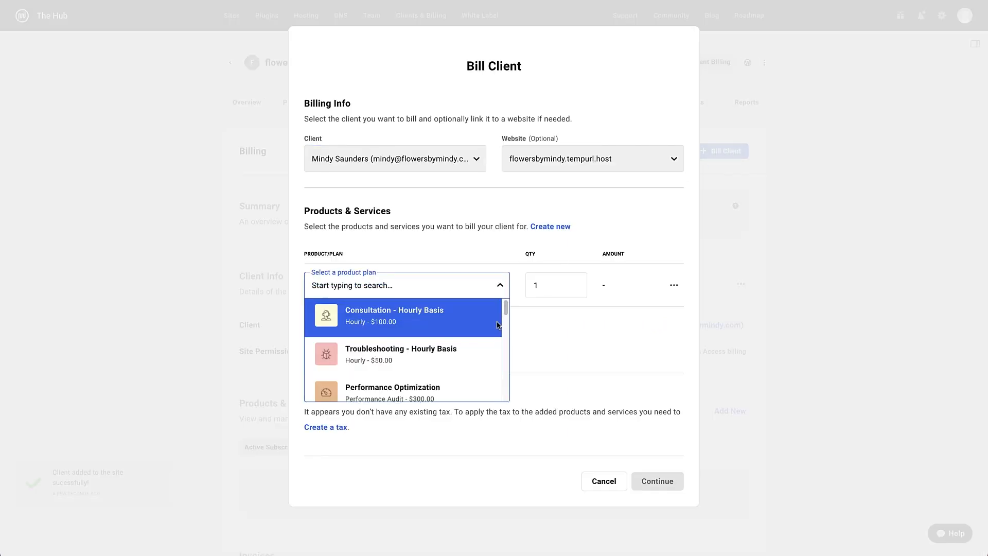
drag(505, 307, 505, 331)
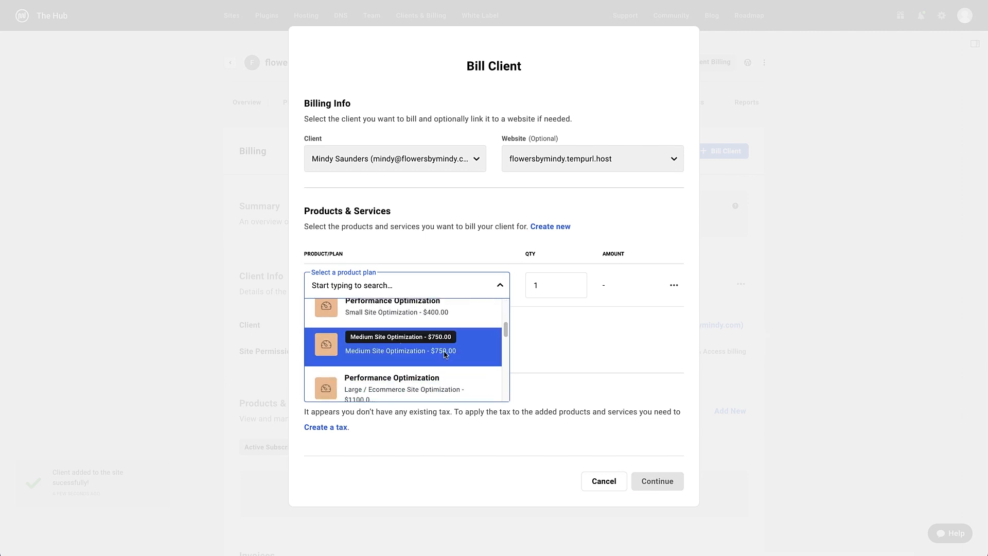
click(402, 340)
click(652, 481)
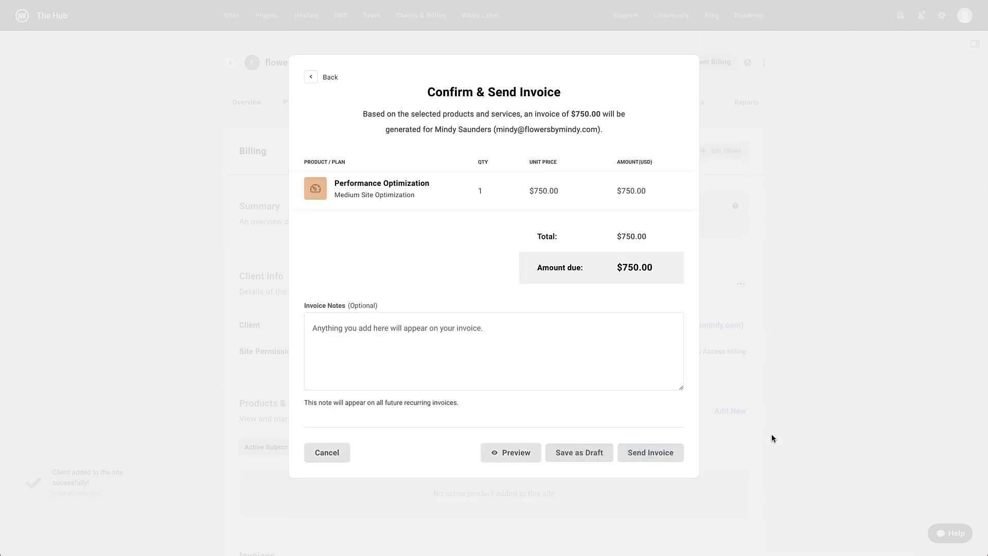
click(808, 389)
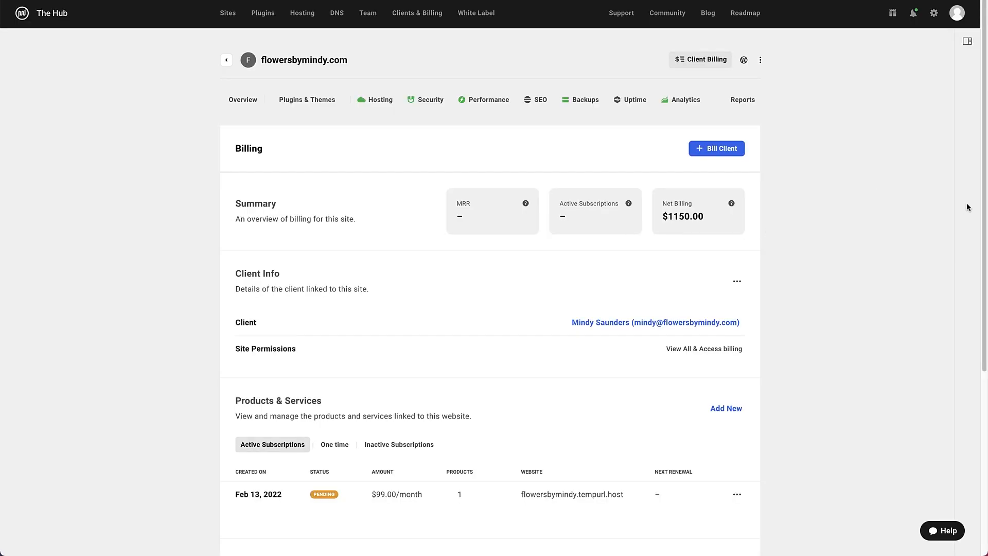
drag(980, 201, 980, 295)
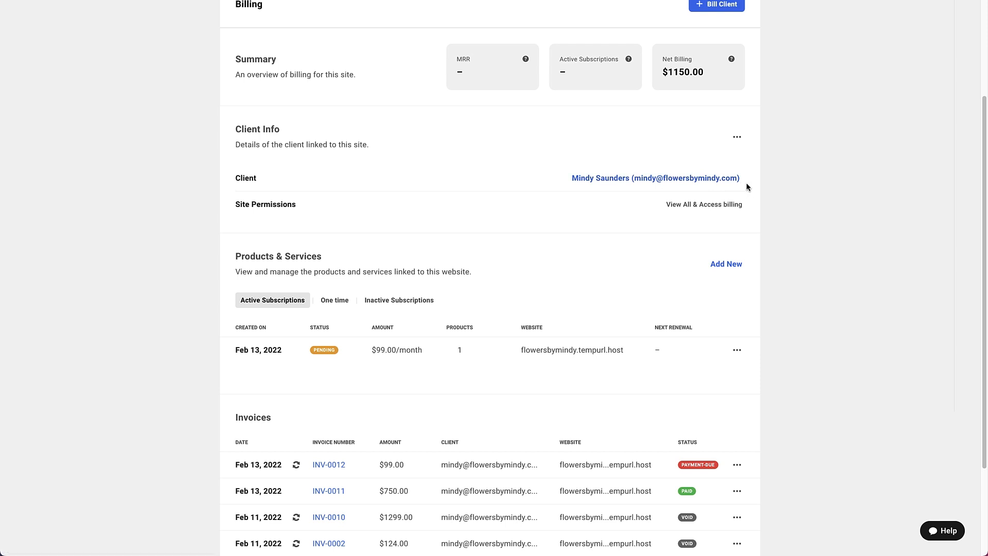
drag(982, 203, 984, 289)
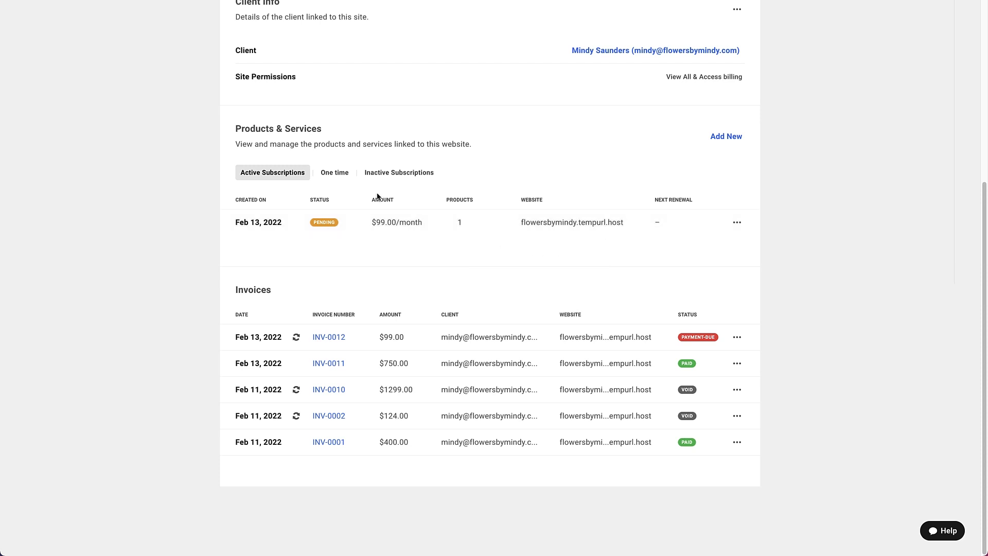
click(333, 175)
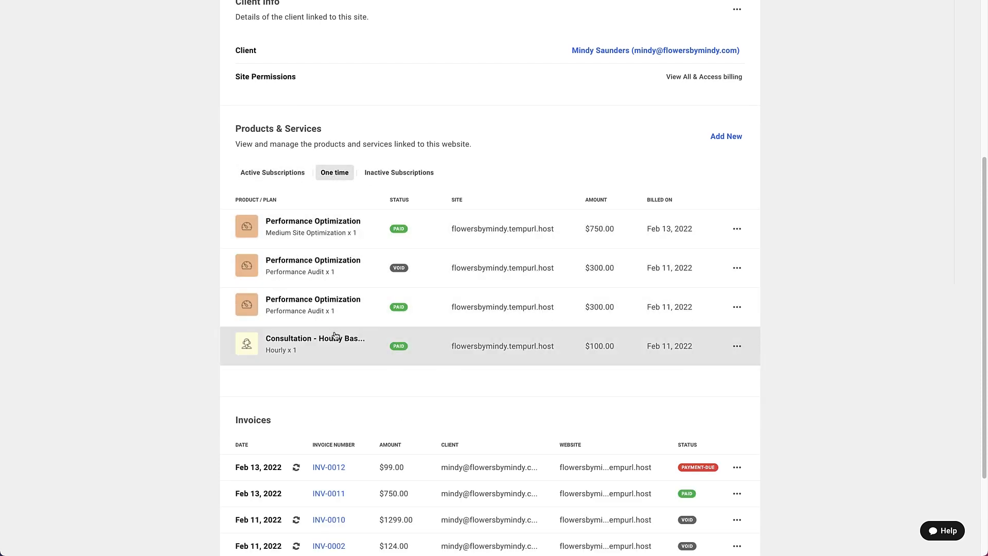
click(287, 172)
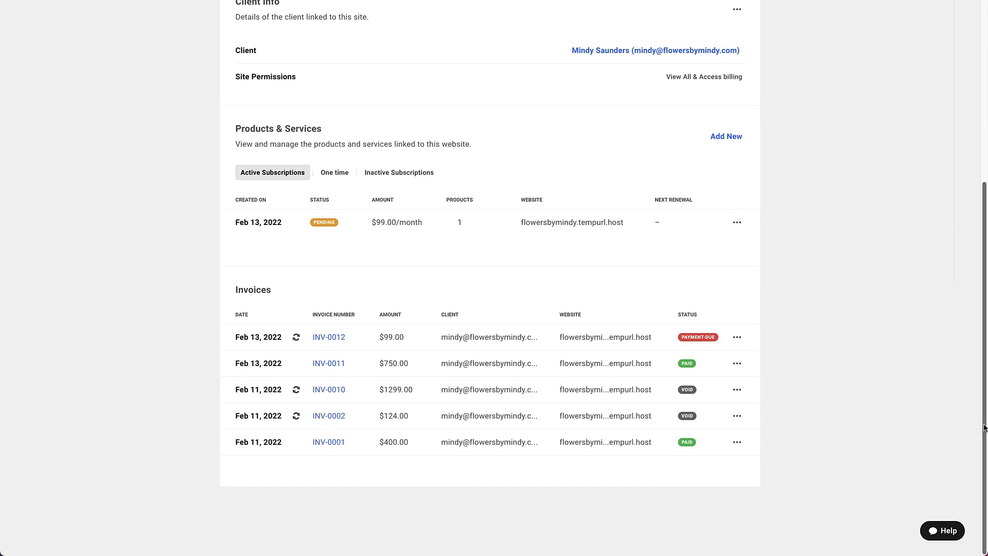
drag(984, 428, 977, 280)
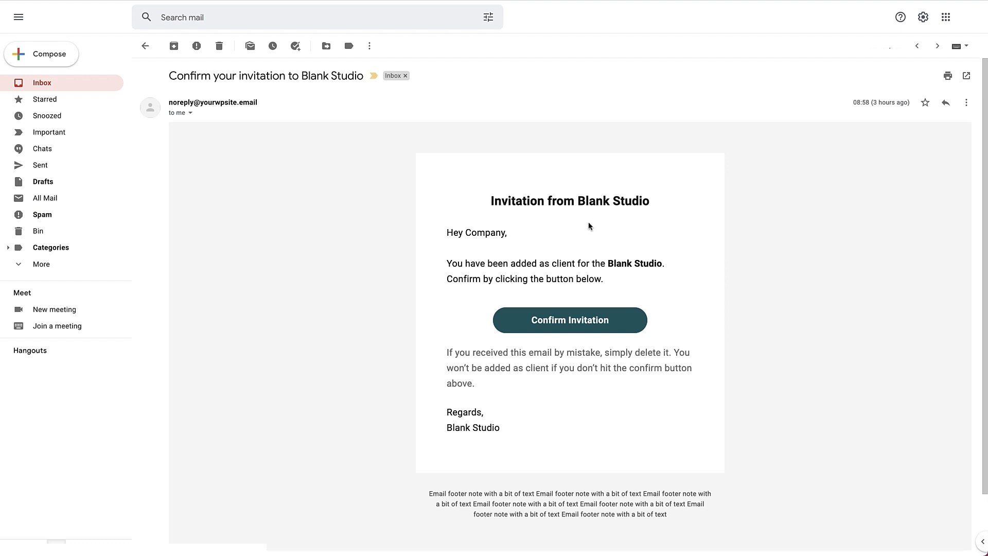
Confirm the client invitation, then open the payment page for invoice INV-0509
click(555, 326)
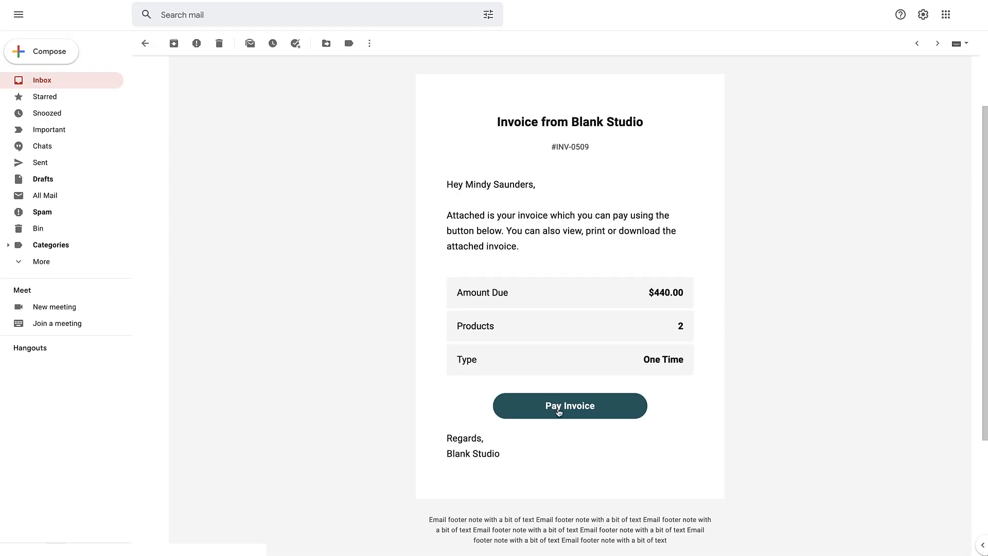
click(565, 412)
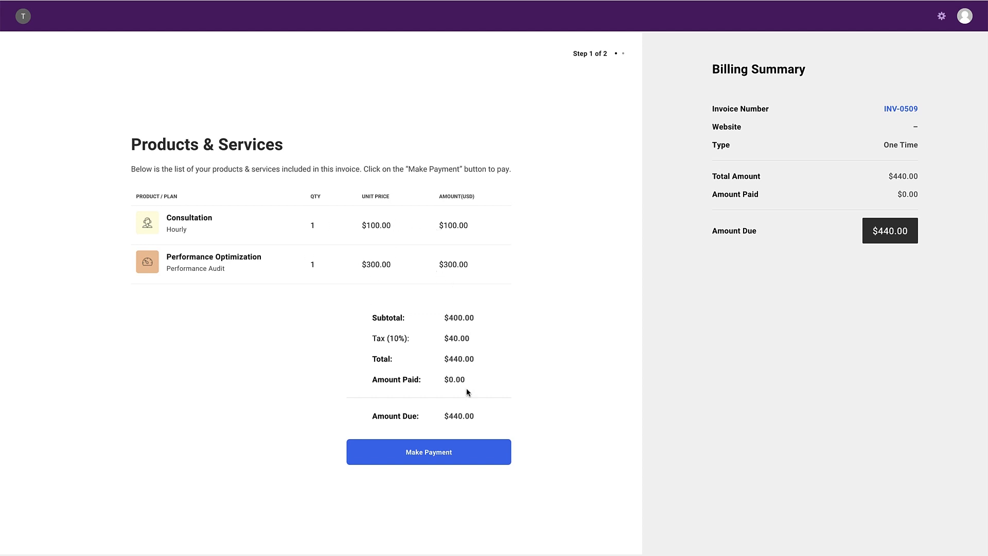
Pay invoice INV-0509's $440.00 by card, entering cardholder name, card number, expiry and security code
click(454, 459)
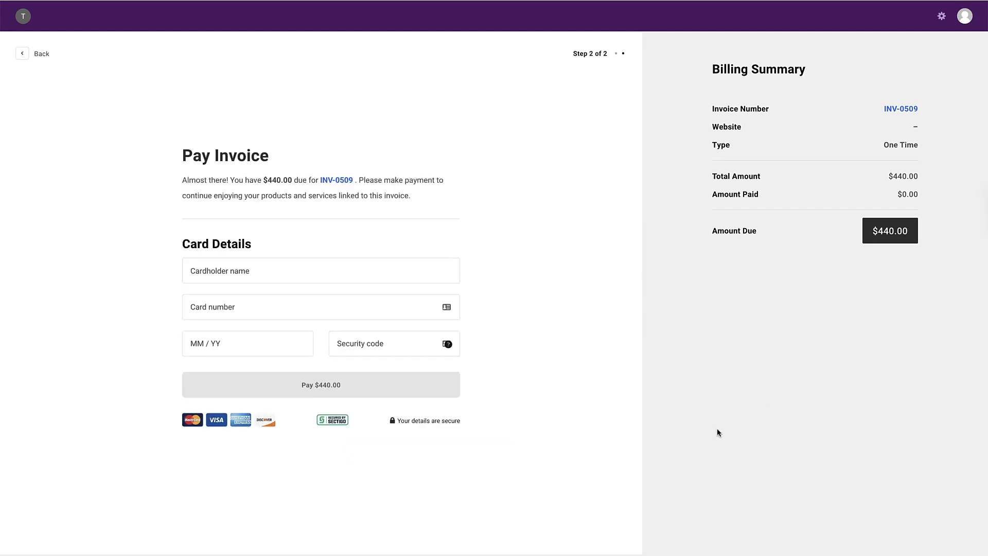
click(259, 277)
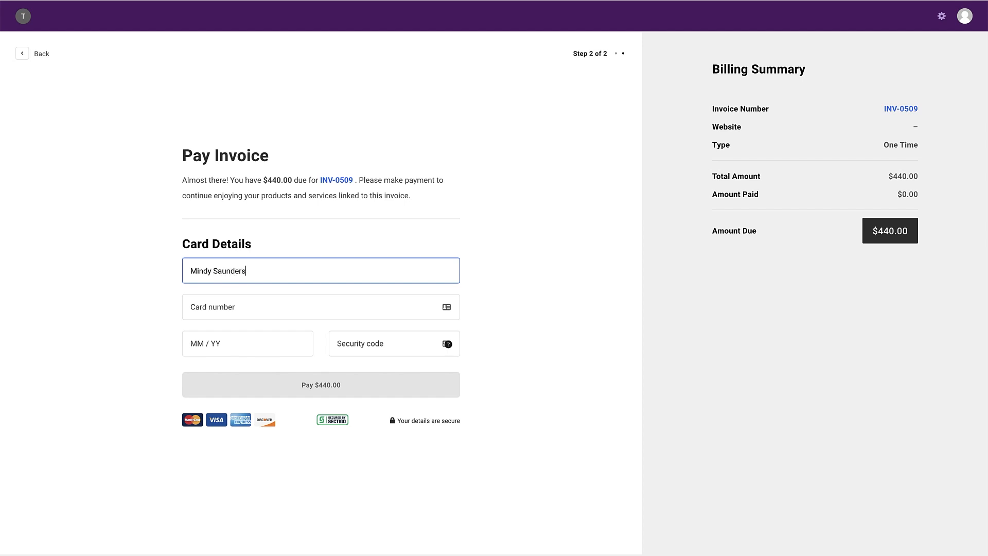
click(249, 296)
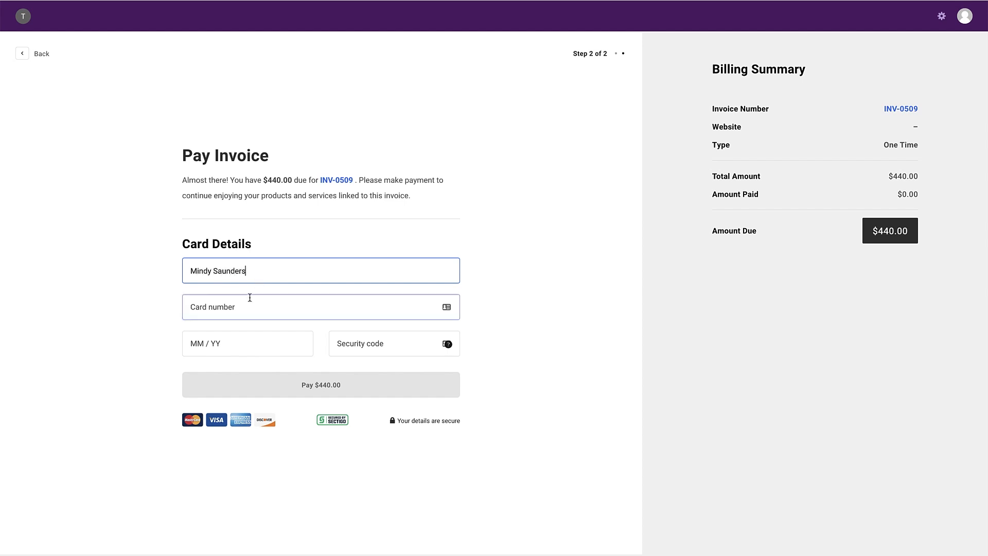
text(4242 4242 4242 4242)
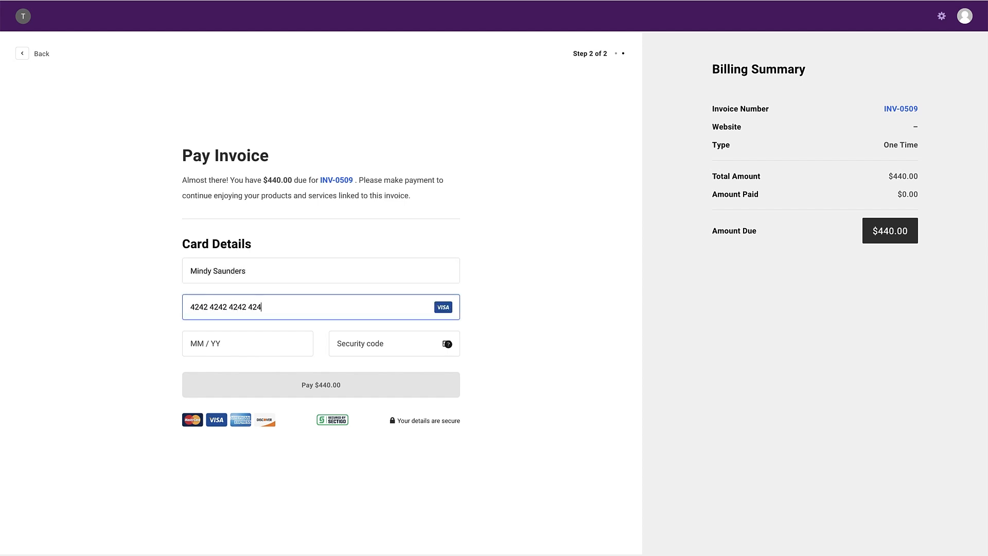
click(227, 343)
text(02 /)
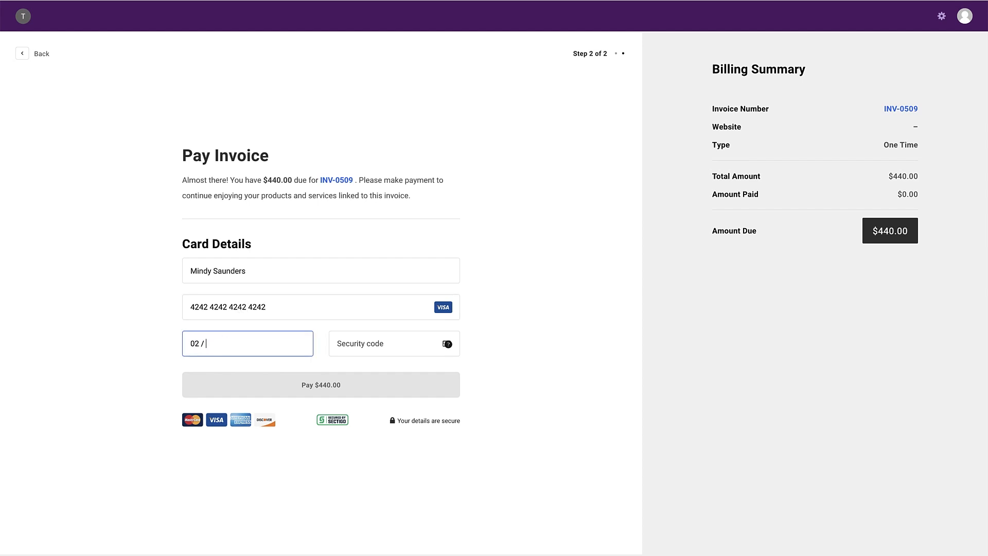
text(26123)
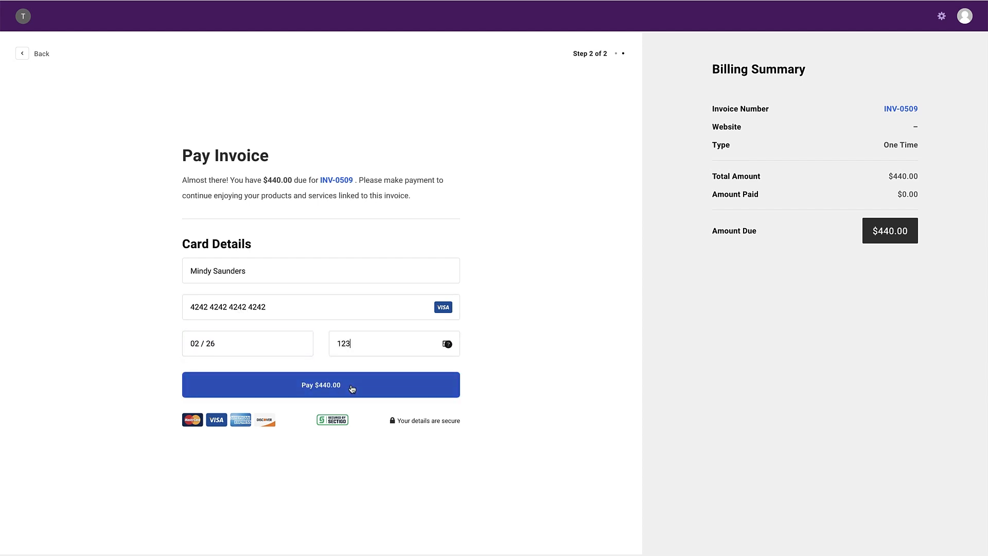
click(352, 388)
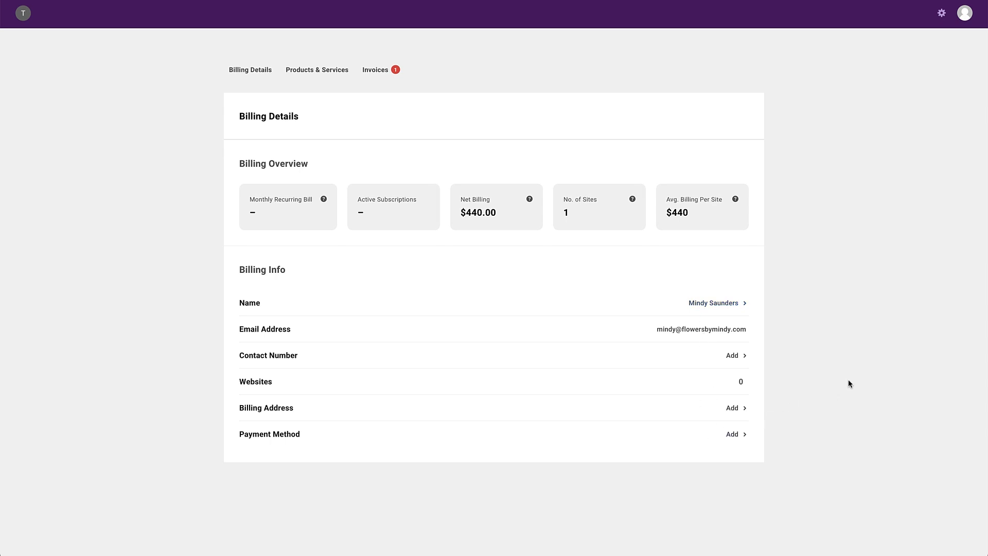
Browse Products & Services, One Time purchases and Invoices, then open flowersbymindy.com's Billing page
click(317, 78)
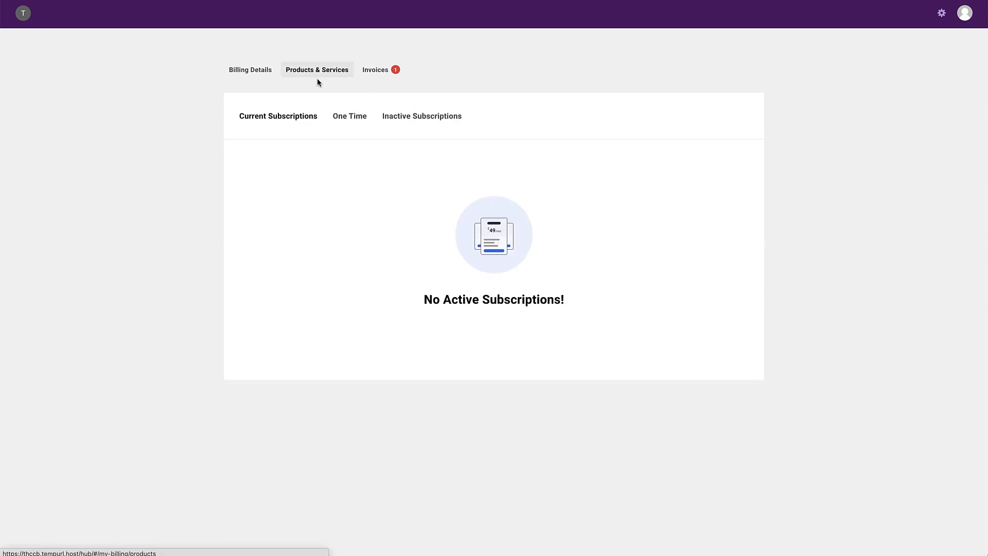
click(355, 118)
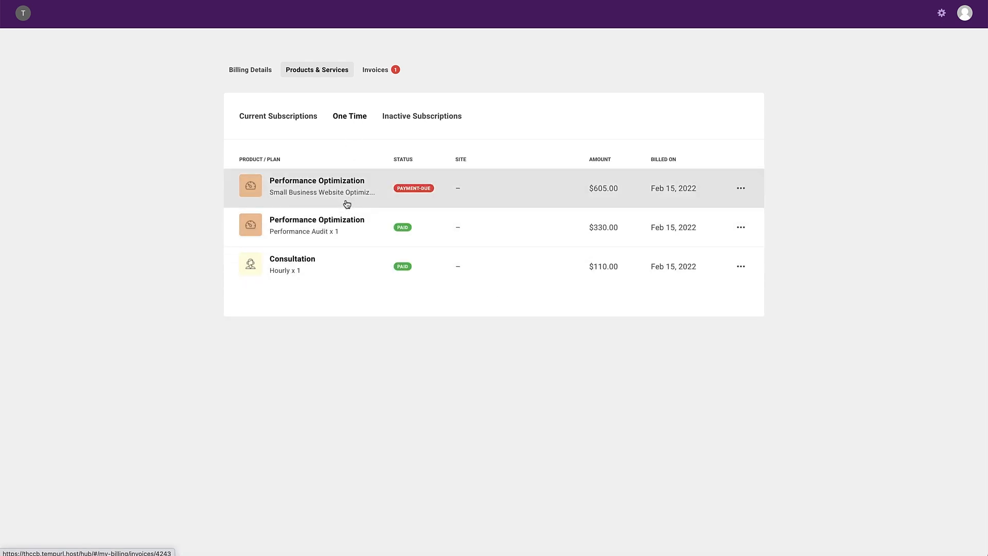
click(386, 71)
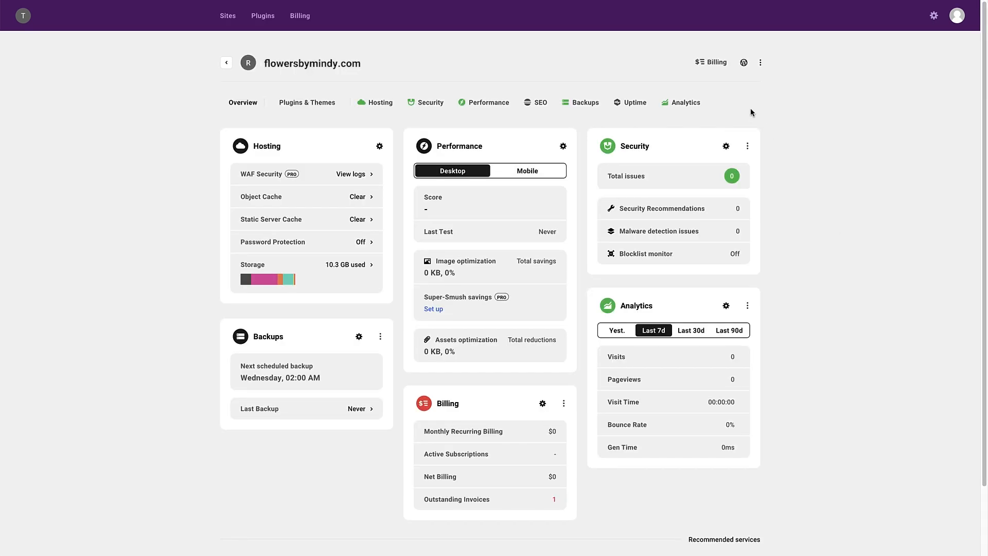
click(711, 63)
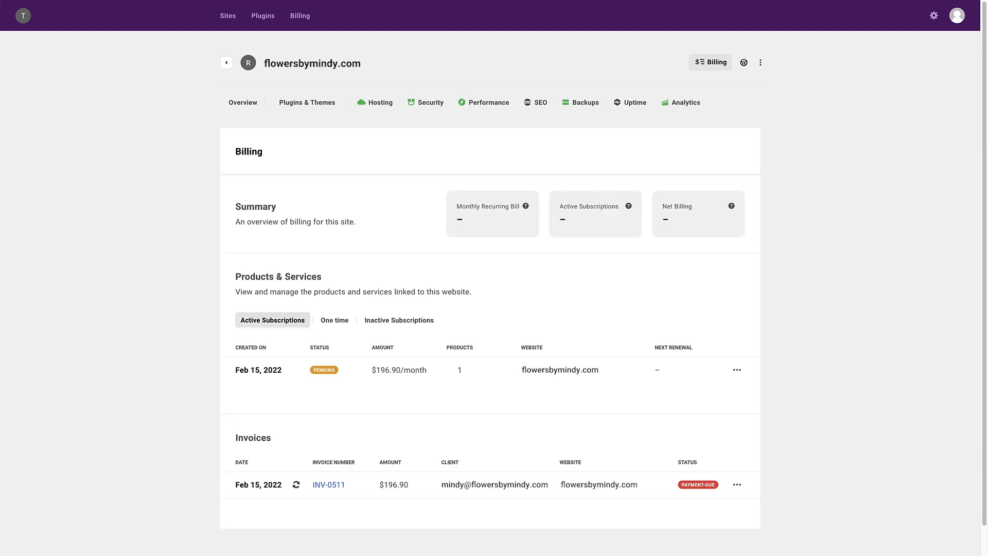